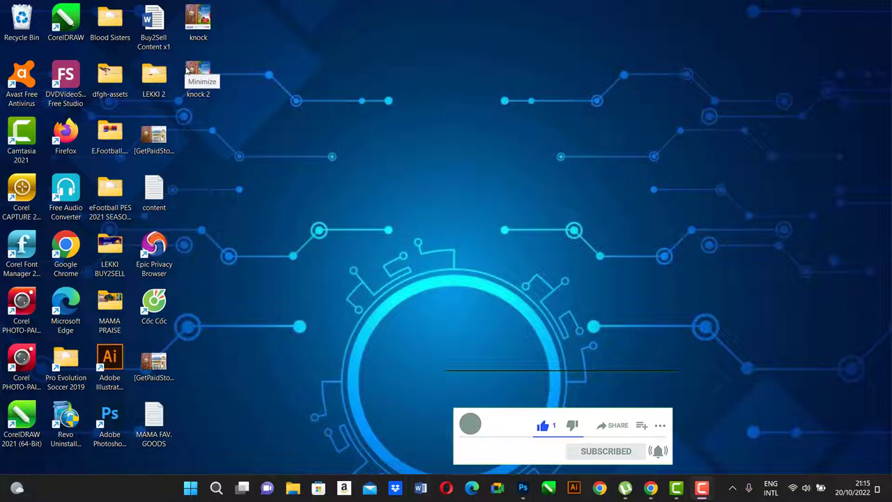
# Step: Switch between Chrome and Photoshop's Home screen, then open a new Google tab in Chrome
pyautogui.click(653, 489)
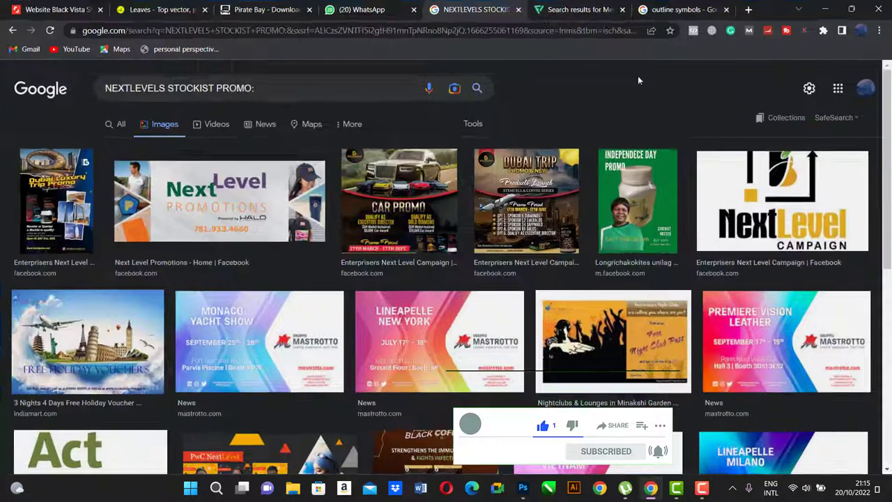
pyautogui.click(825, 9)
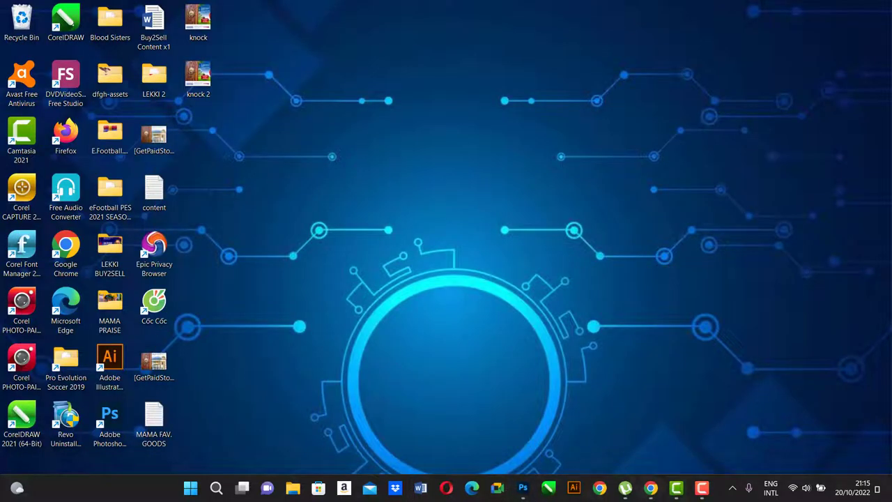
pyautogui.click(523, 488)
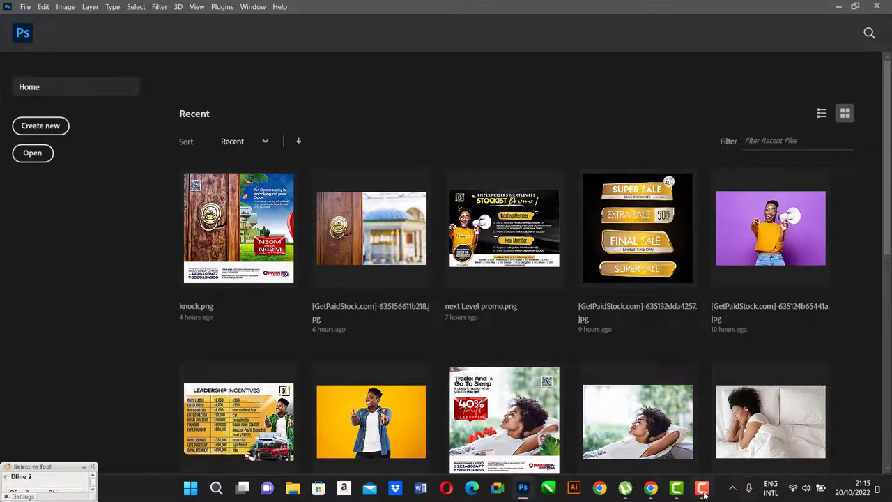
pyautogui.click(650, 488)
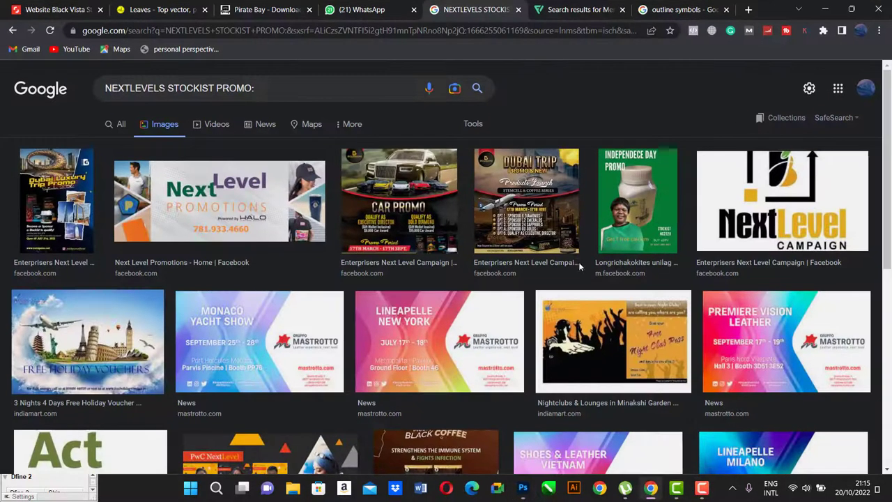
pyautogui.click(749, 10)
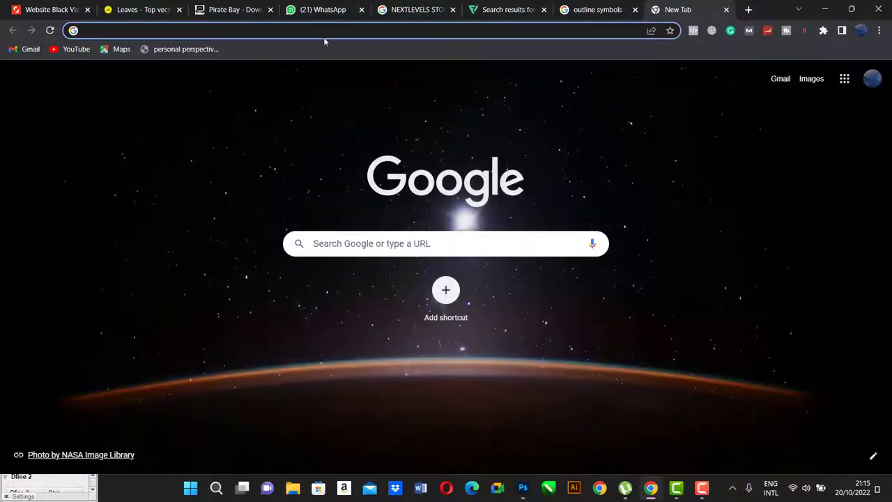
# Step: Load getpaidstock.com from the 'get' address-bar autocompletion and glance over the page
pyautogui.click(324, 31)
pyautogui.write('ge')
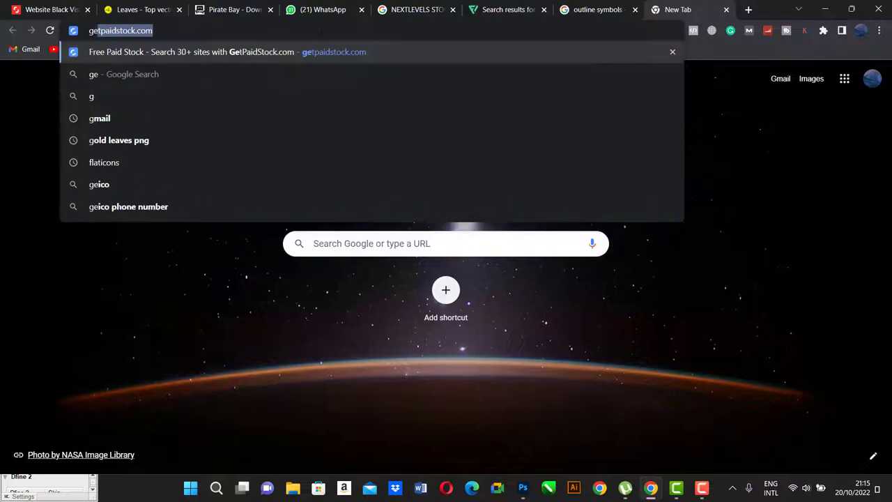
pyautogui.write('t')
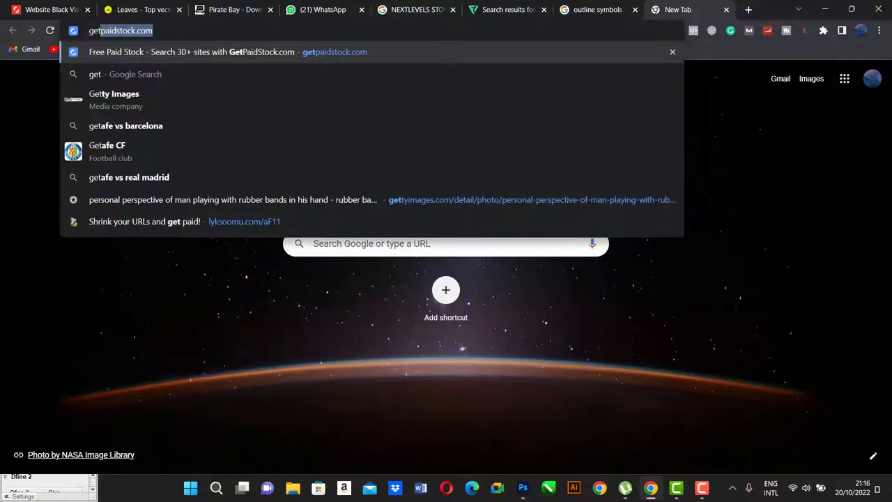
pyautogui.press('Right')
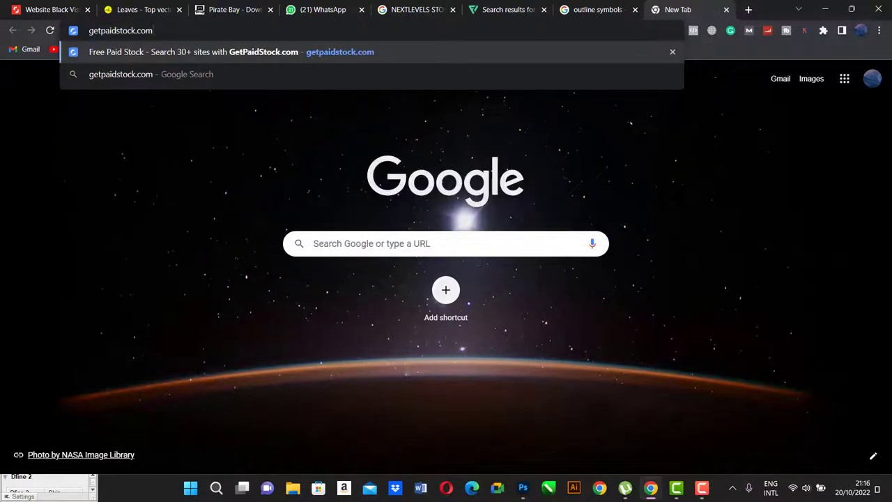
pyautogui.press('Return')
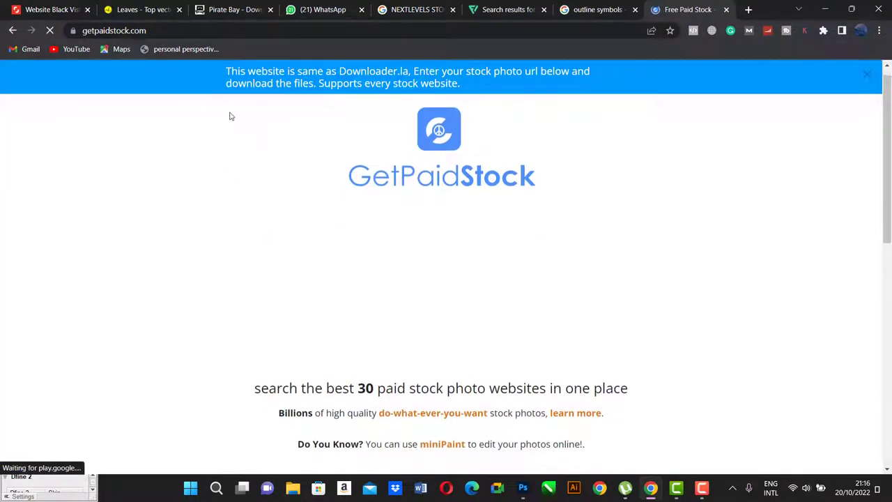
pyautogui.scroll(-3, 350, 147)
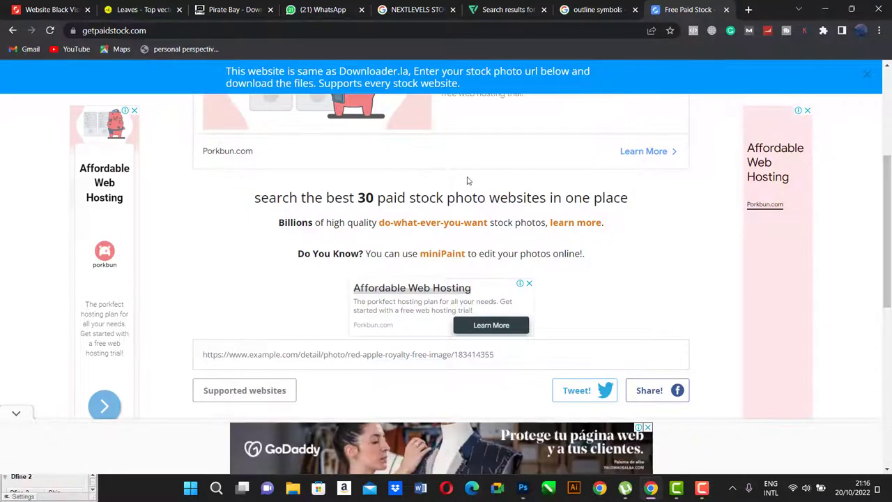
pyautogui.scroll(3, 467, 181)
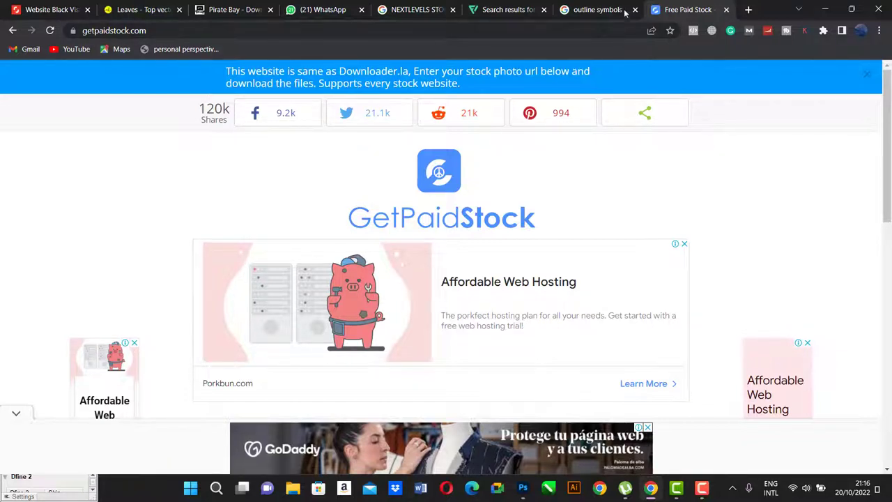
# Step: In a new tab, search Google for 'istock' and open the istockphoto.com result
pyautogui.click(749, 9)
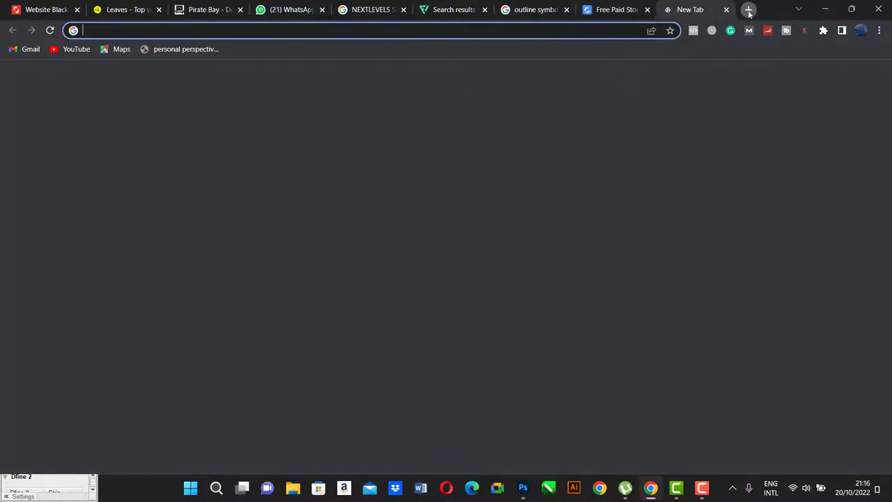
pyautogui.click(348, 240)
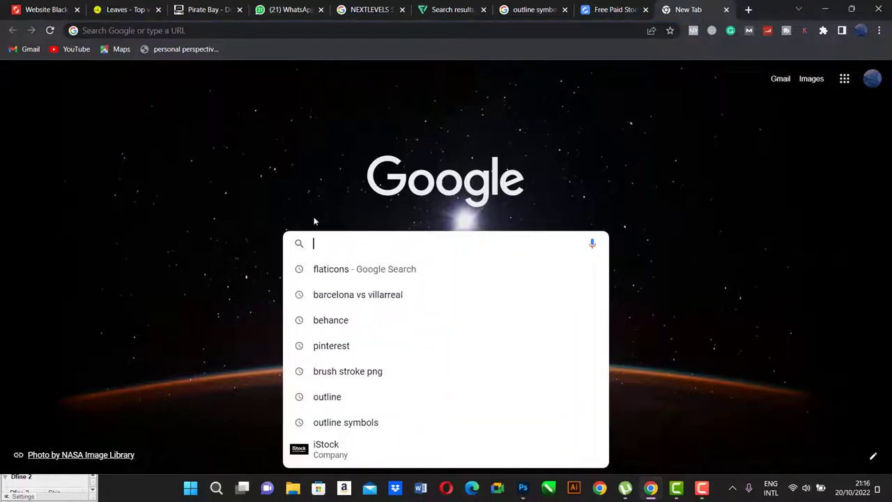
pyautogui.write('istock')
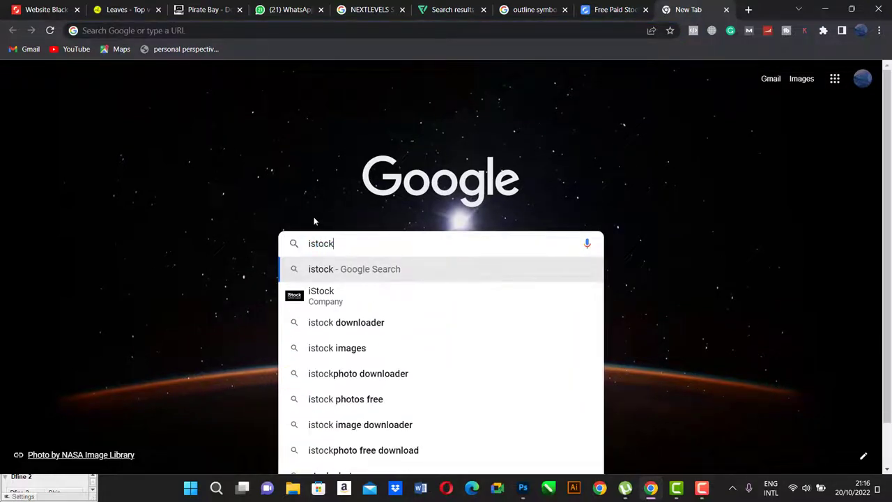
pyautogui.press('Return')
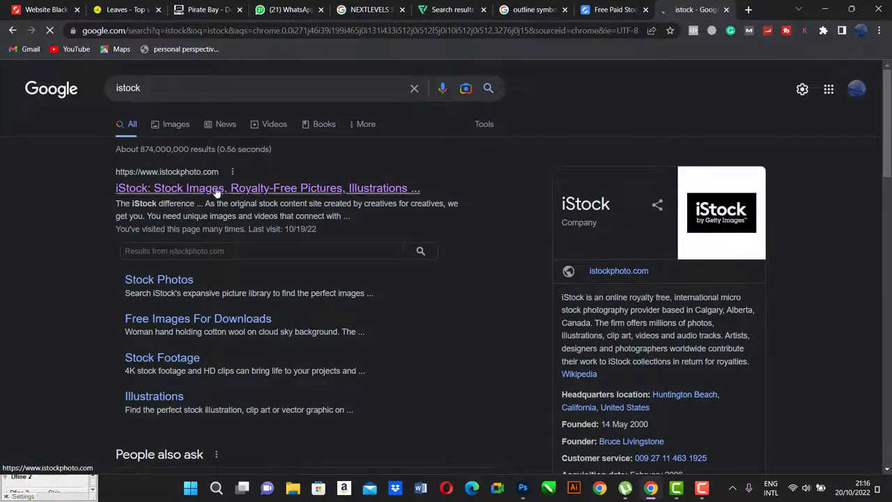
pyautogui.click(217, 189)
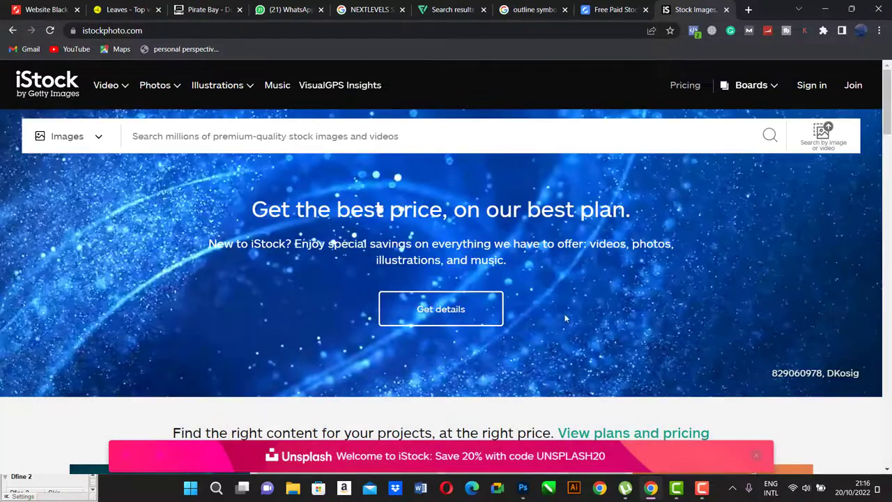
# Step: Search iStock for 'african american happy man'
pyautogui.scroll(-2, 618, 334)
pyautogui.scroll(2, 488, 265)
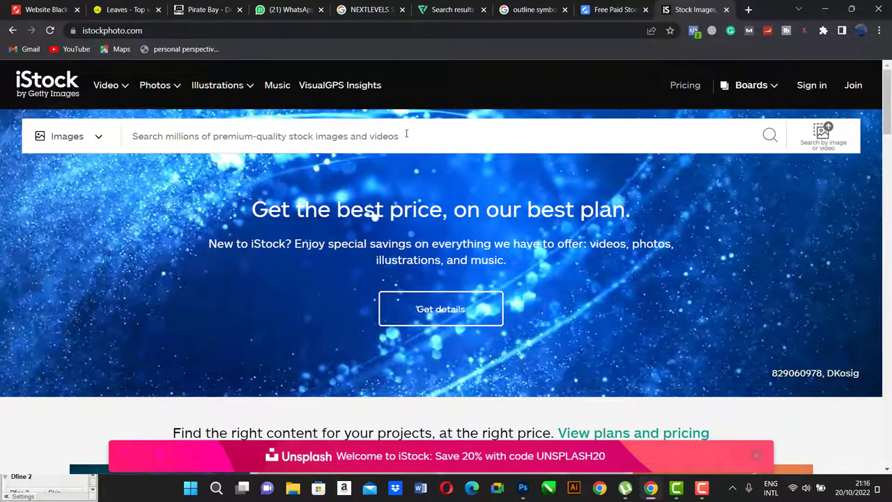
pyautogui.click(406, 134)
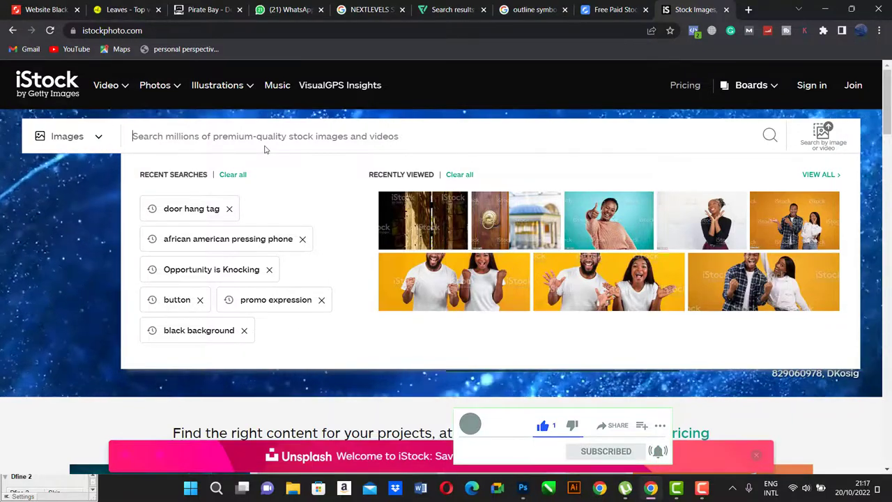
pyautogui.write('africa')
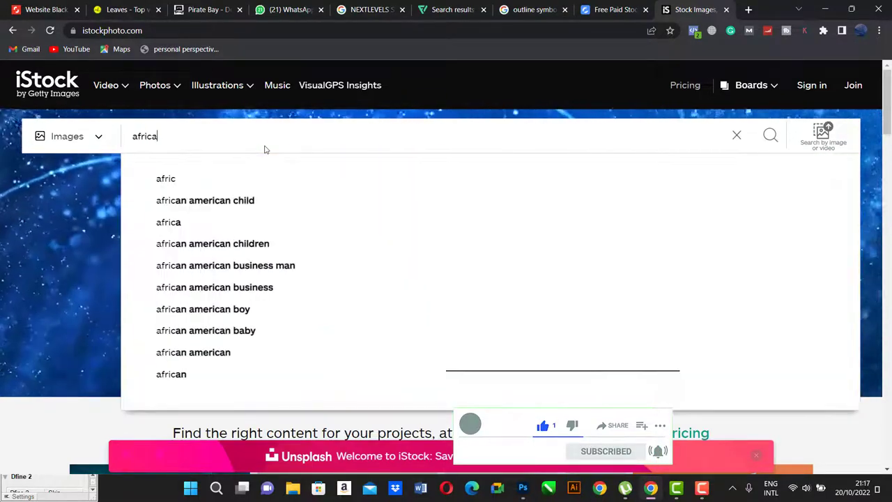
pyautogui.write('n')
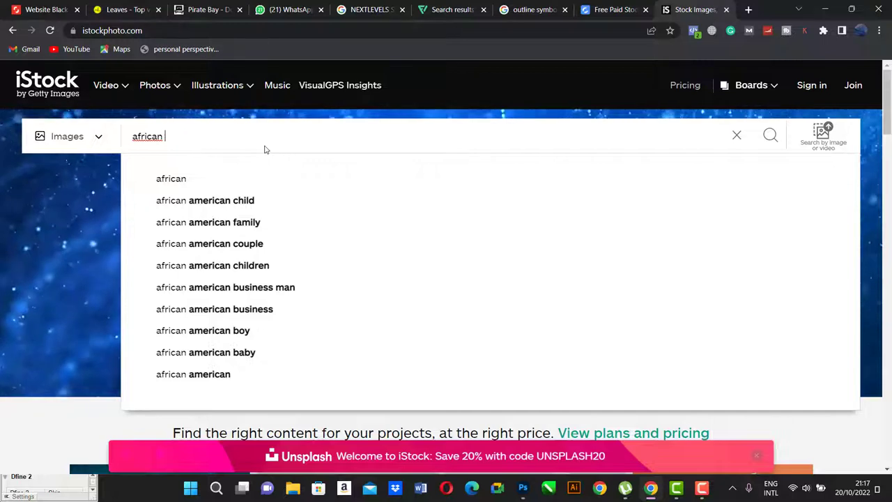
pyautogui.write(' american')
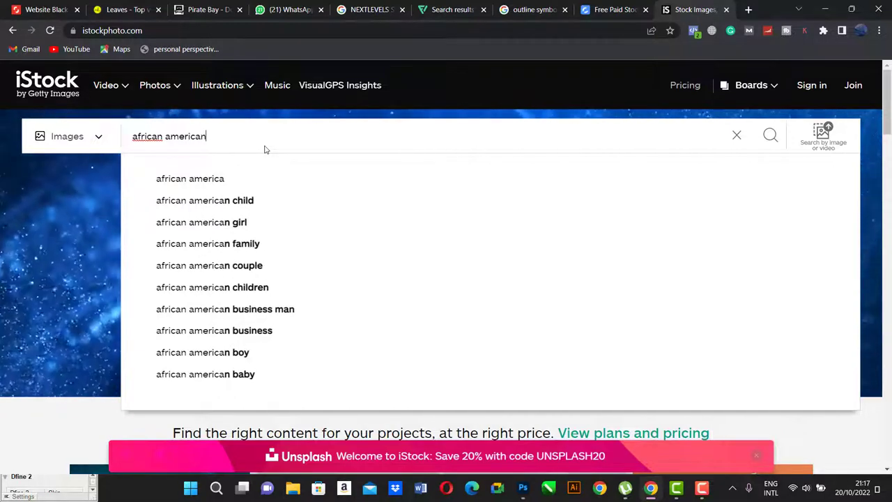
pyautogui.write(' h')
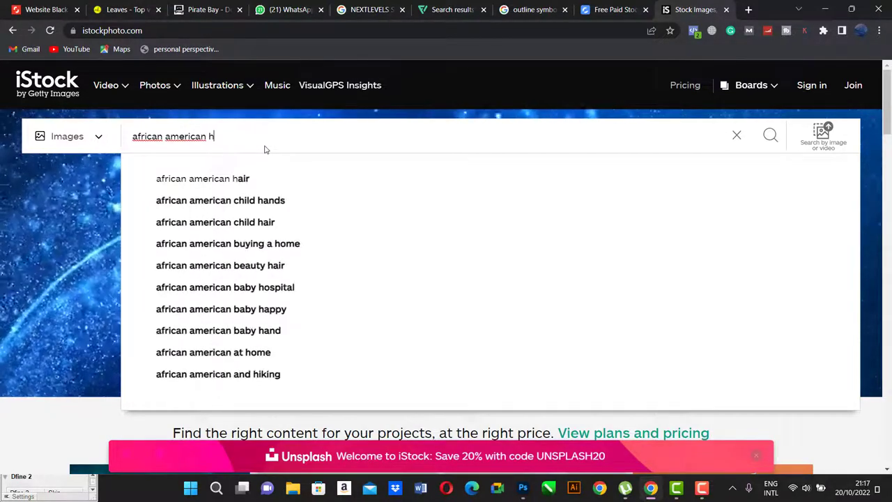
pyautogui.write('app')
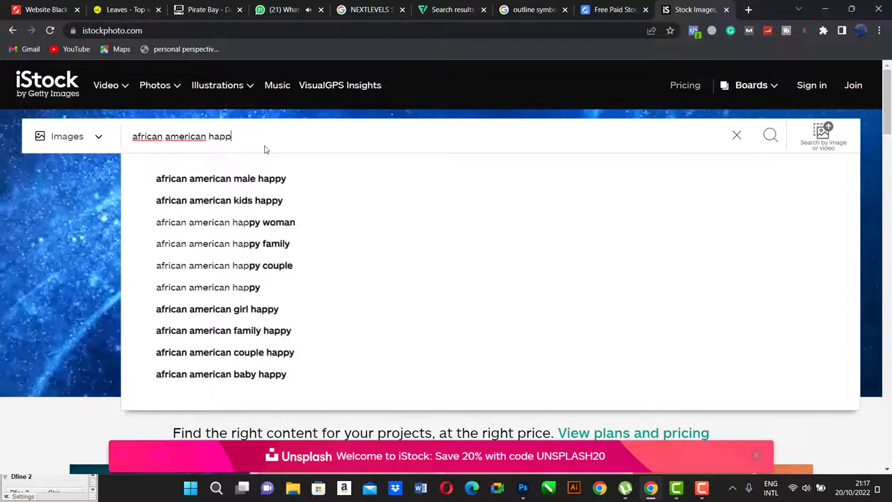
pyautogui.write('y man')
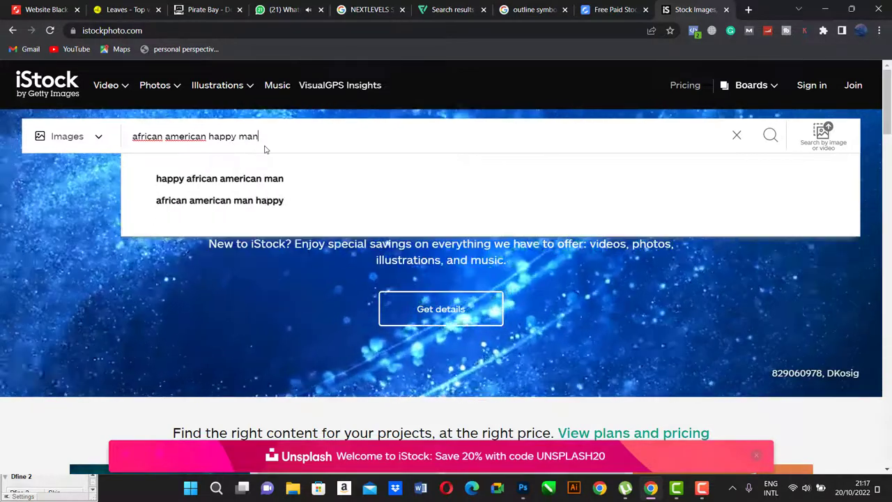
pyautogui.press('Return')
# Step: Scroll through the happy-man results, briefly toggling the screen recorder window
pyautogui.scroll(-1, 342, 201)
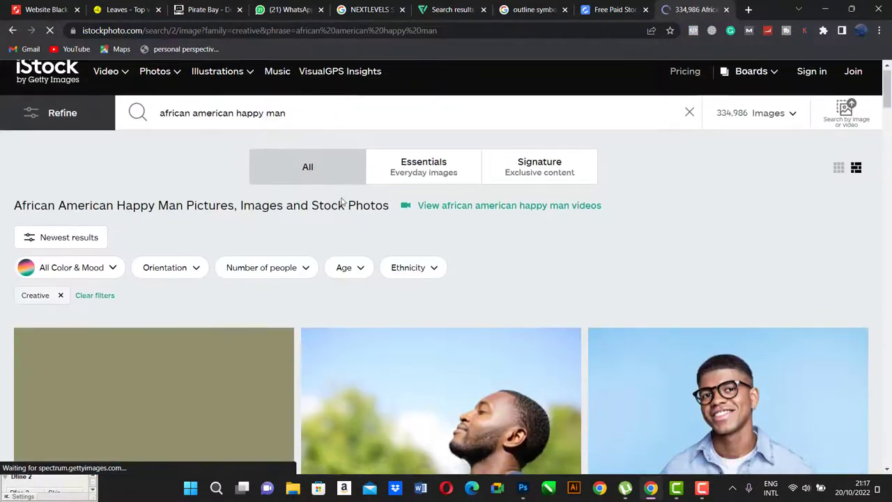
pyautogui.scroll(-2, 342, 202)
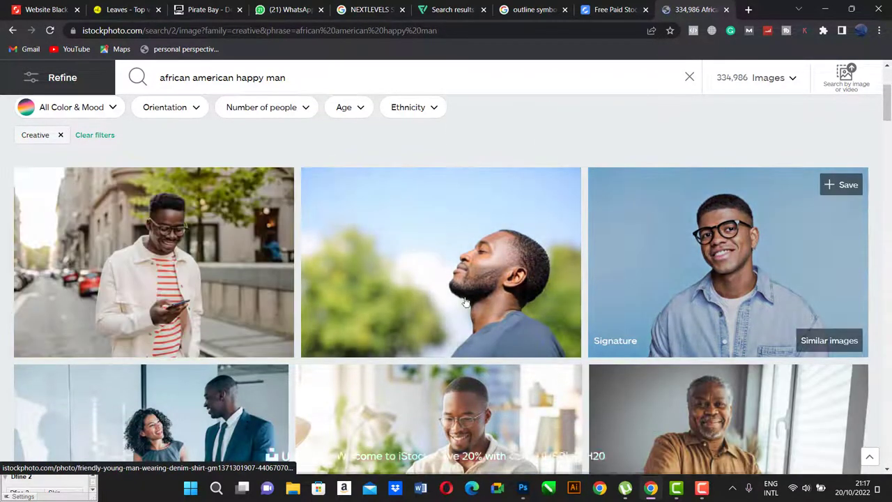
pyautogui.scroll(-1, 465, 301)
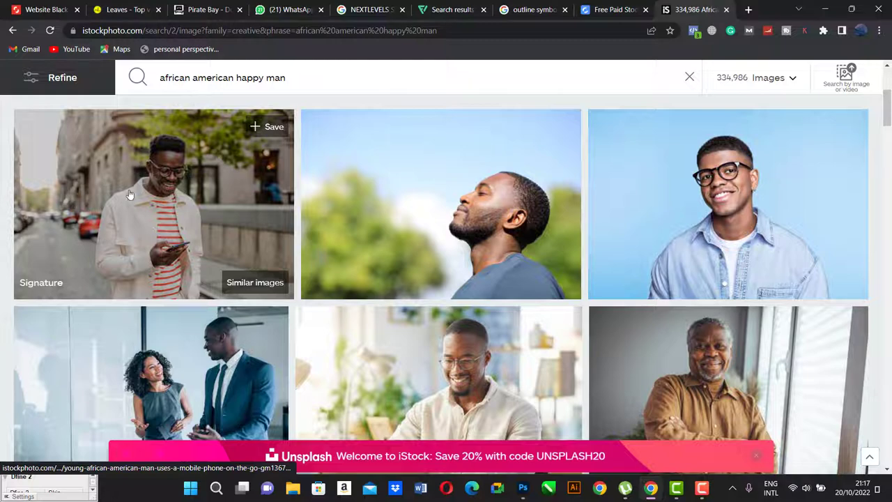
pyautogui.scroll(-2, 488, 279)
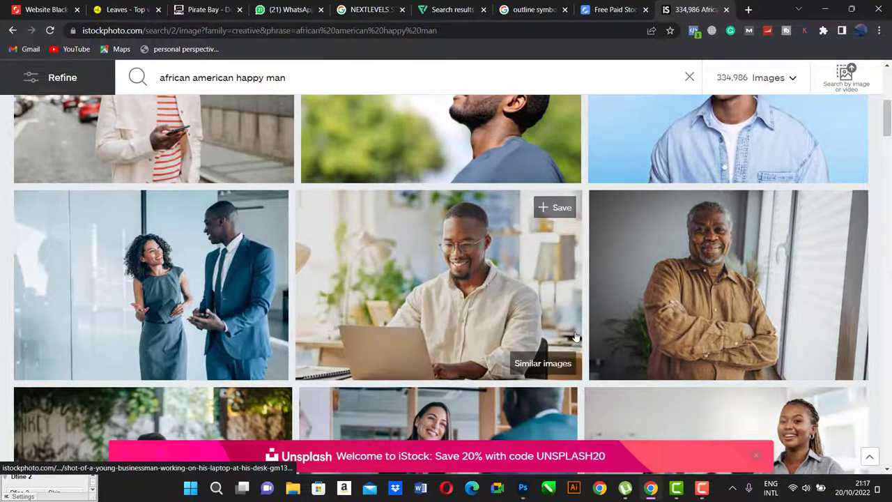
pyautogui.scroll(-2, 569, 337)
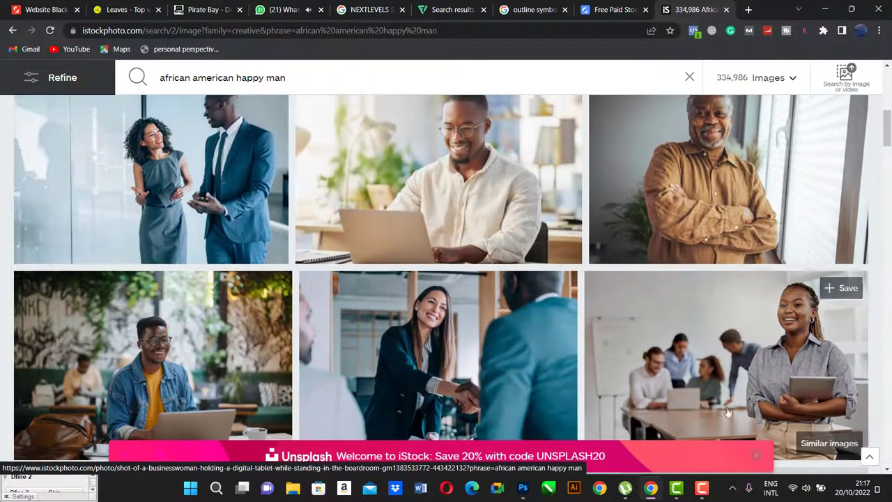
pyautogui.click(704, 492)
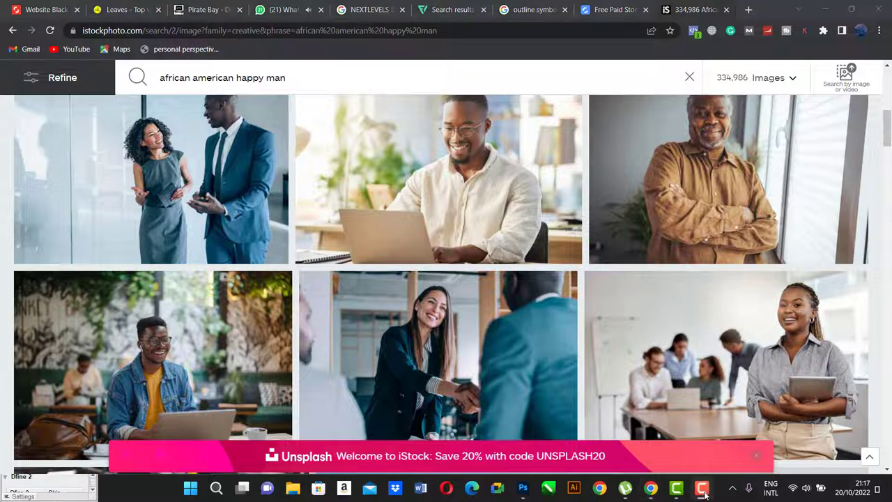
pyautogui.click(677, 491)
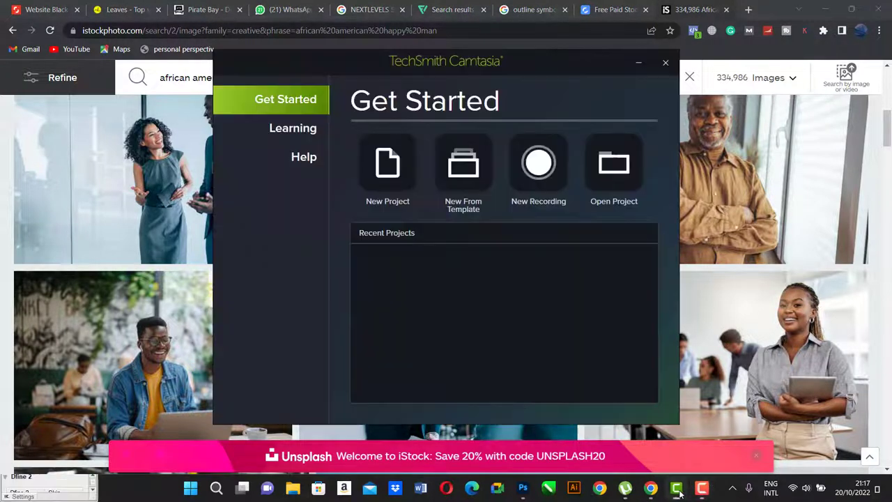
pyautogui.click(677, 490)
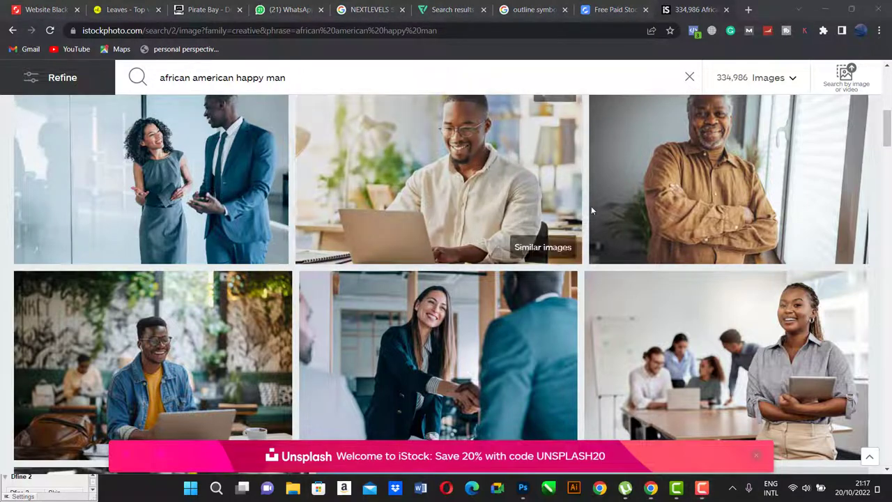
pyautogui.moveTo(443, 204)
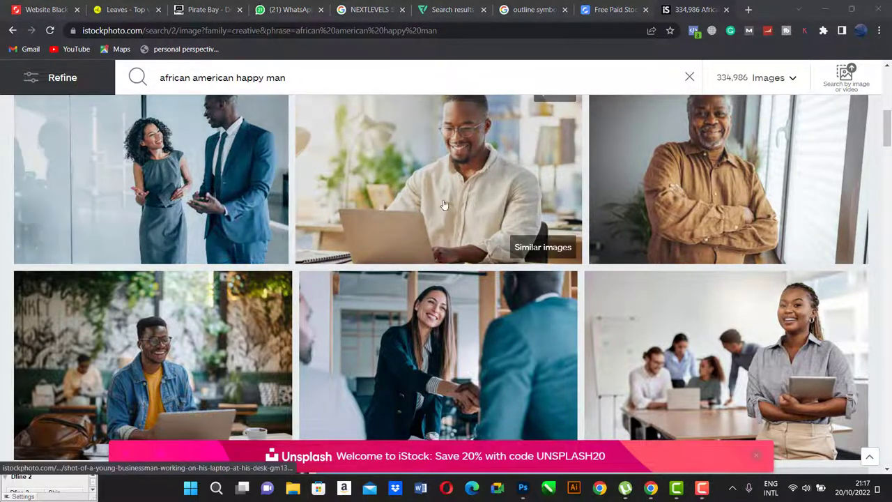
# Step: Copy the link address of the cheering businessman in a blue suit photo
pyautogui.scroll(-1, 418, 209)
pyautogui.scroll(-1, 481, 229)
pyautogui.scroll(-3, 485, 234)
pyautogui.scroll(1, 485, 234)
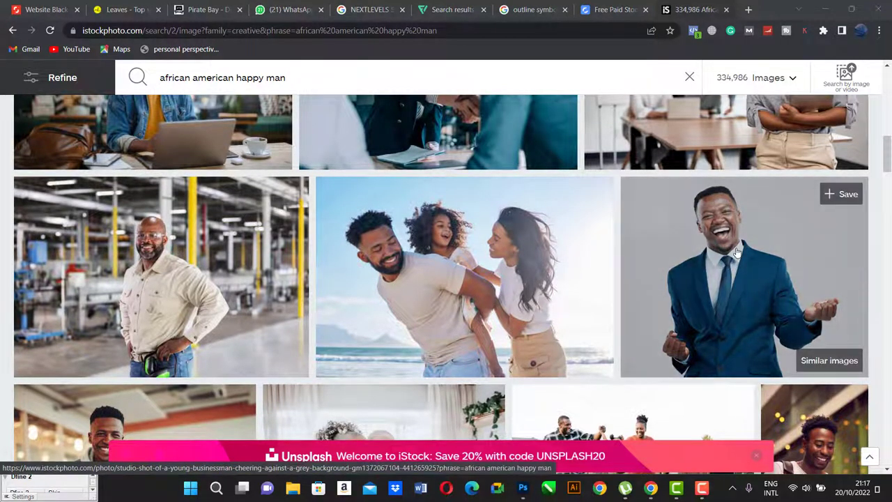
pyautogui.rightClick(738, 252)
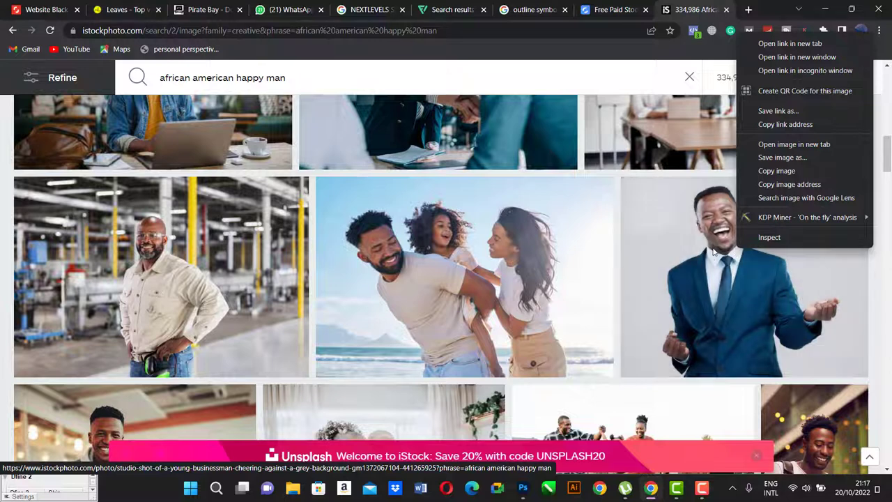
pyautogui.click(807, 124)
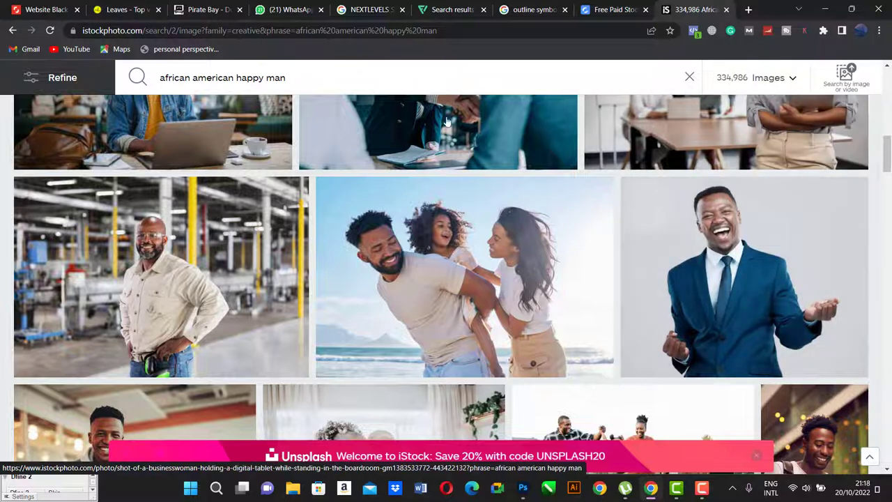
# Step: Paste the iStock link into GetPaidStock and generate the downloadable businessman photo
pyautogui.click(604, 12)
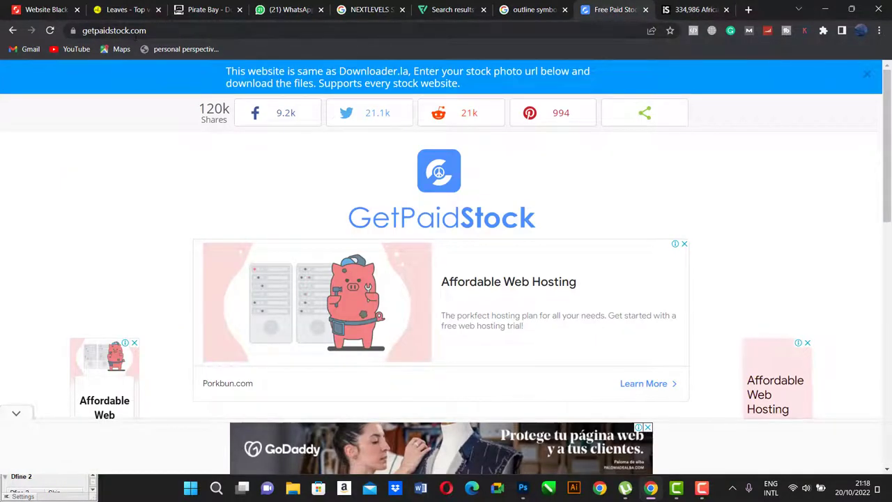
pyautogui.scroll(-3, 425, 199)
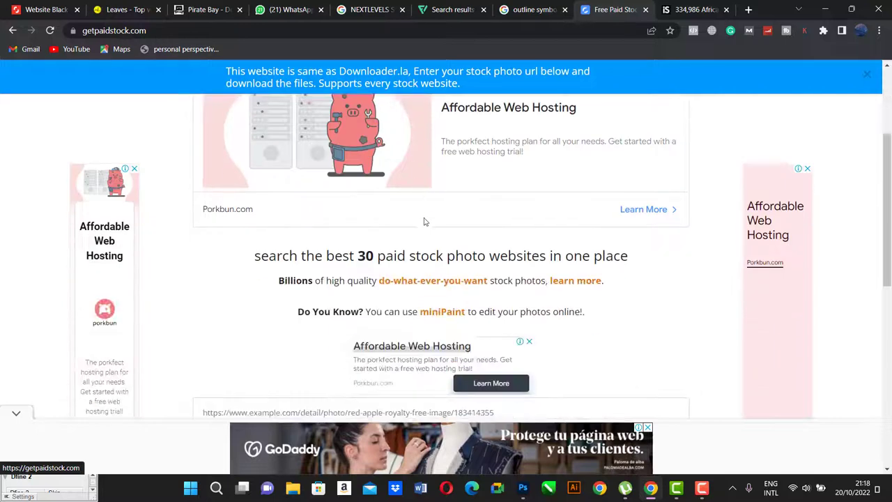
pyautogui.scroll(-3, 350, 305)
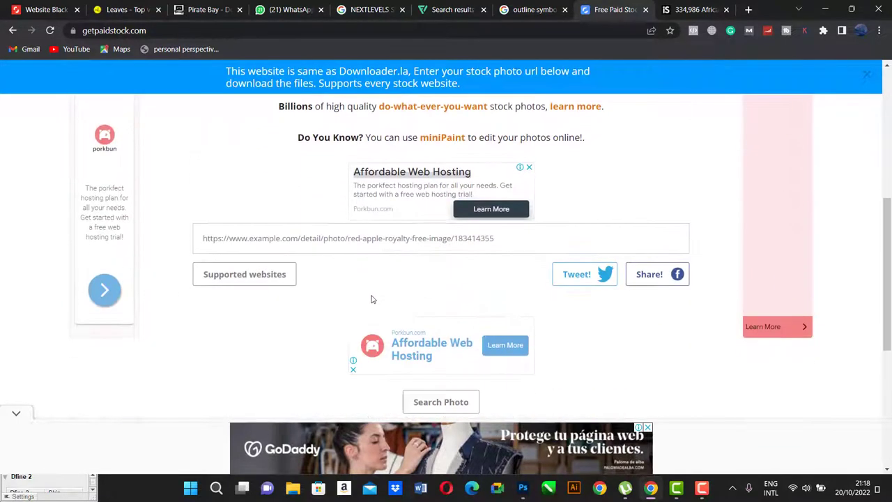
pyautogui.click(410, 238)
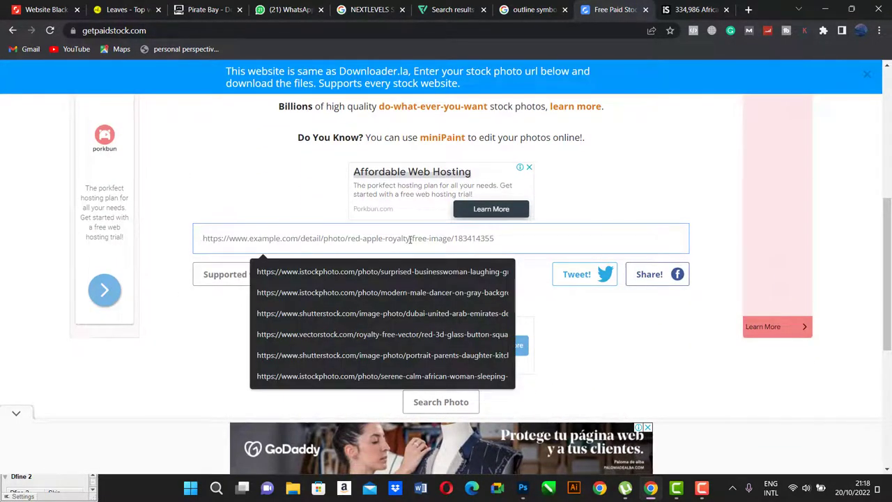
pyautogui.hotkey('ctrl', 'v')
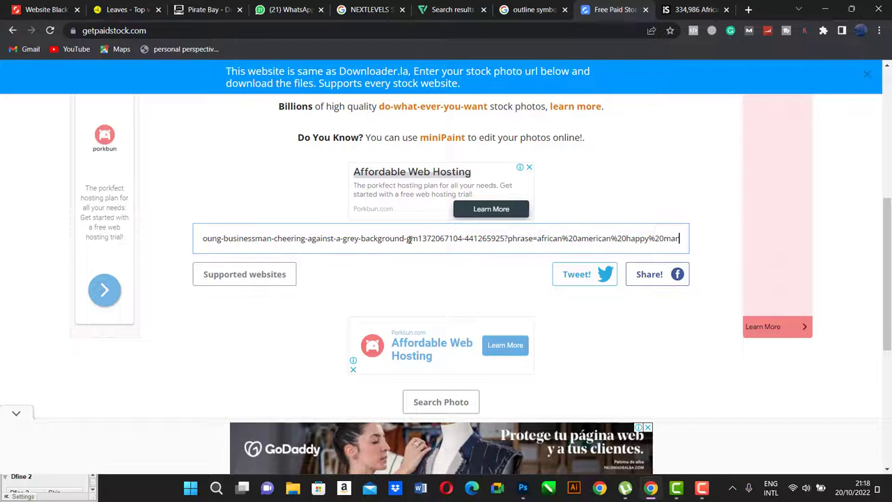
pyautogui.press('Return')
pyautogui.scroll(-2, 439, 306)
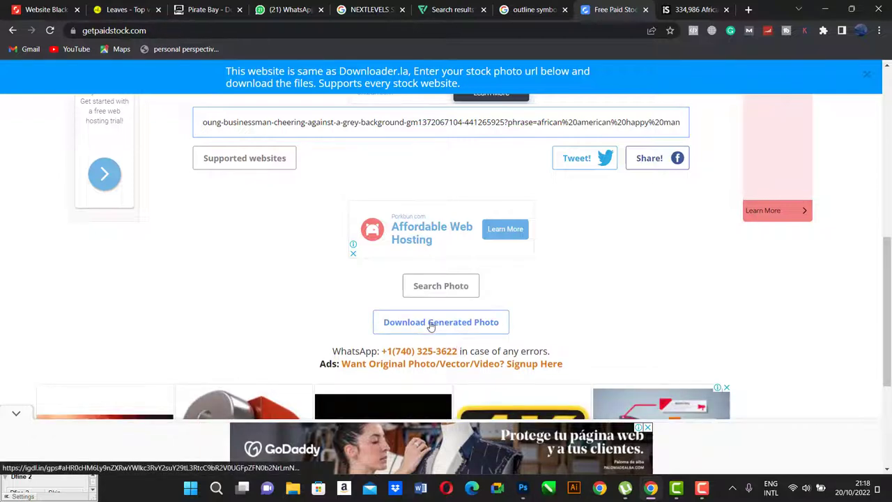
pyautogui.click(432, 322)
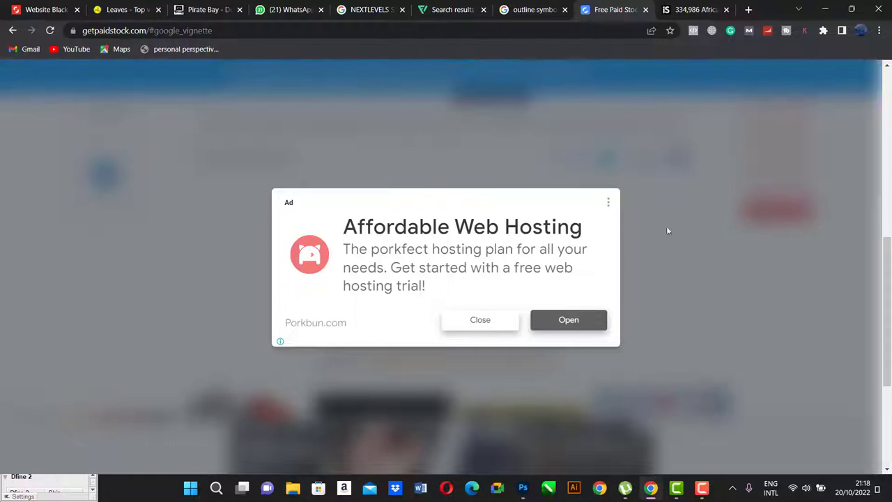
pyautogui.click(498, 321)
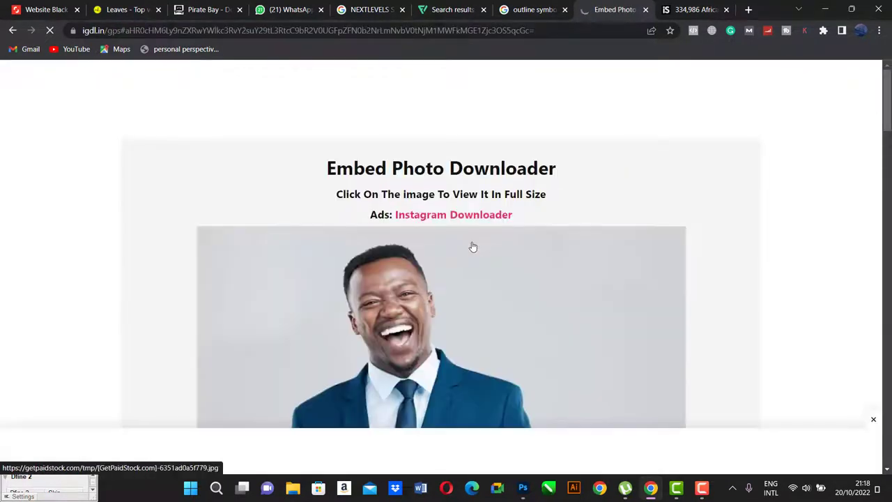
# Step: Open the cheering businessman photo's detail page from the iStock results
pyautogui.scroll(-3, 473, 246)
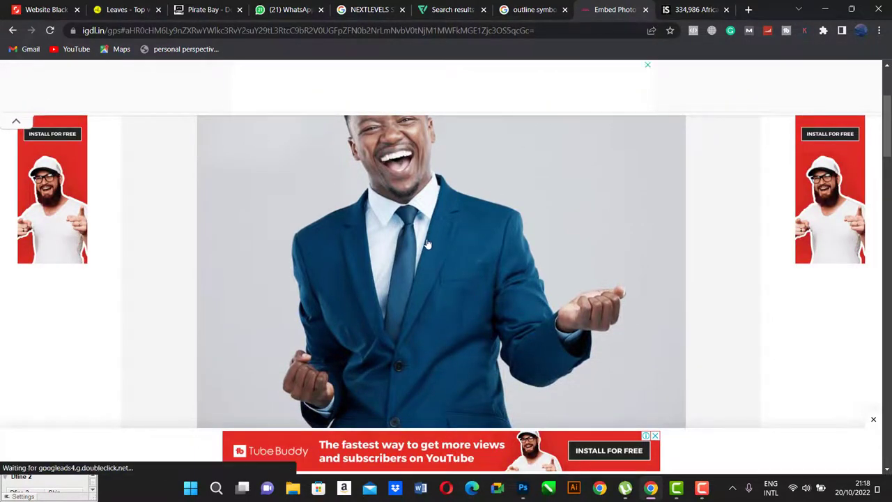
pyautogui.click(697, 10)
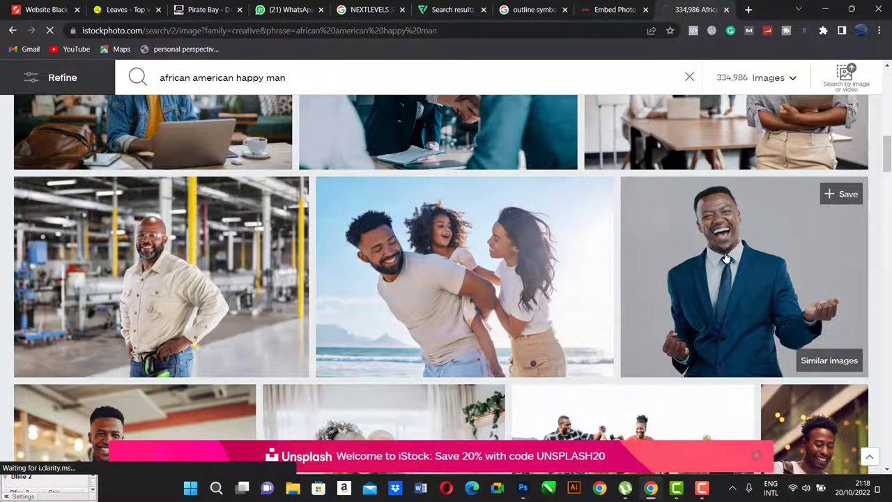
pyautogui.click(725, 258)
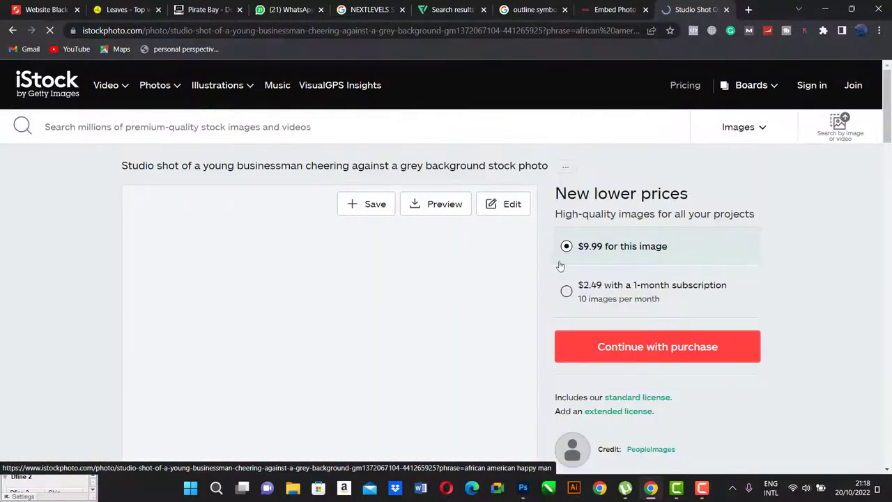
pyautogui.scroll(-1, 478, 260)
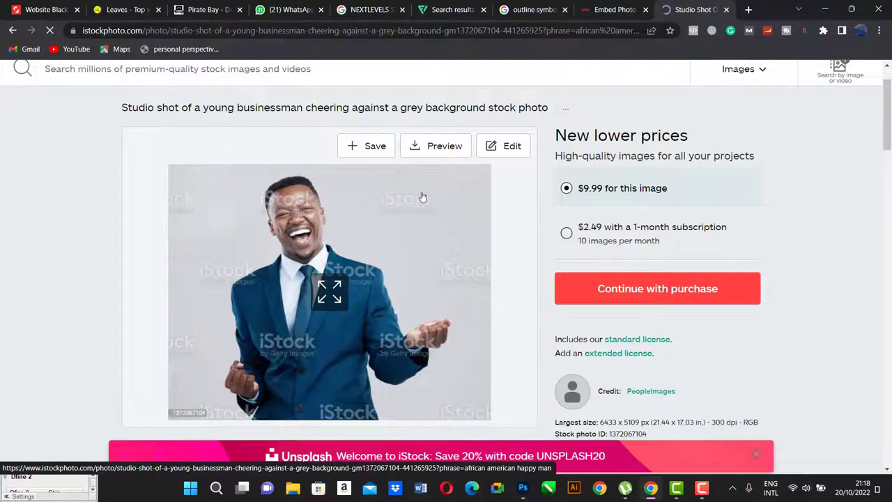
# Step: Start saving the unwatermarked businessman image from the GetPaidStock tab with Save image as
pyautogui.scroll(-2, 331, 338)
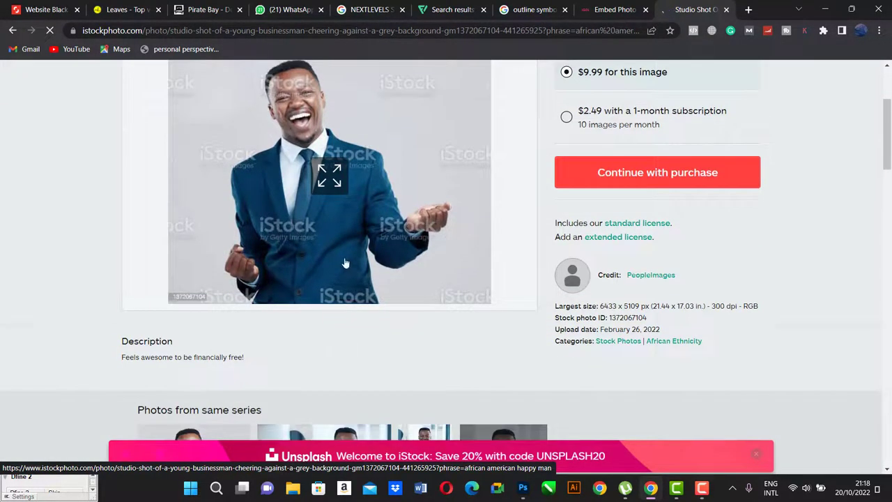
pyautogui.scroll(-3, 343, 264)
pyautogui.scroll(4, 346, 261)
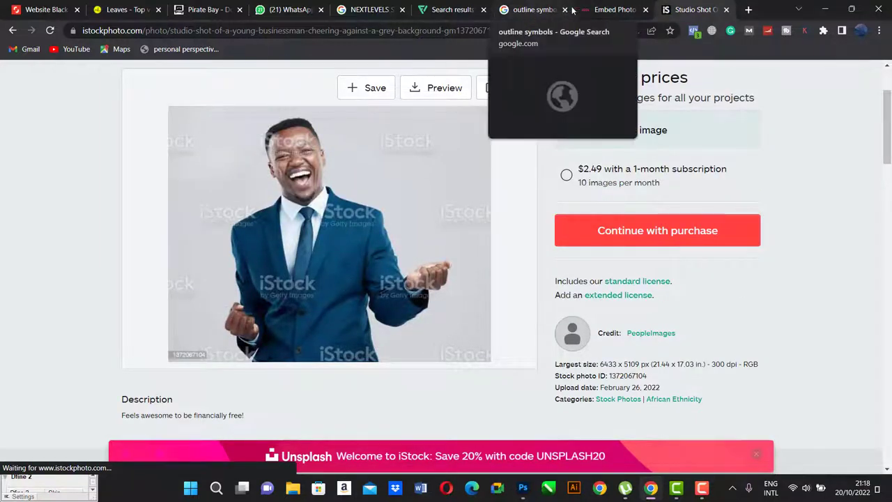
pyautogui.click(605, 9)
pyautogui.scroll(-2, 383, 276)
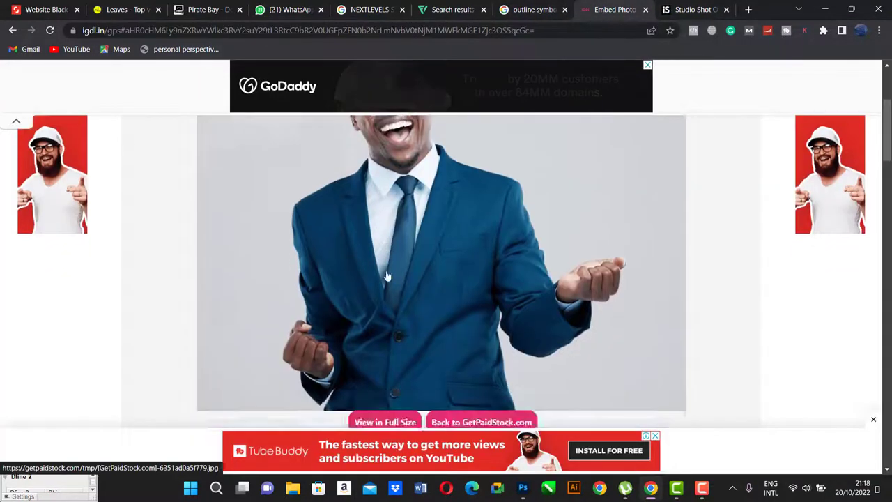
pyautogui.rightClick(442, 200)
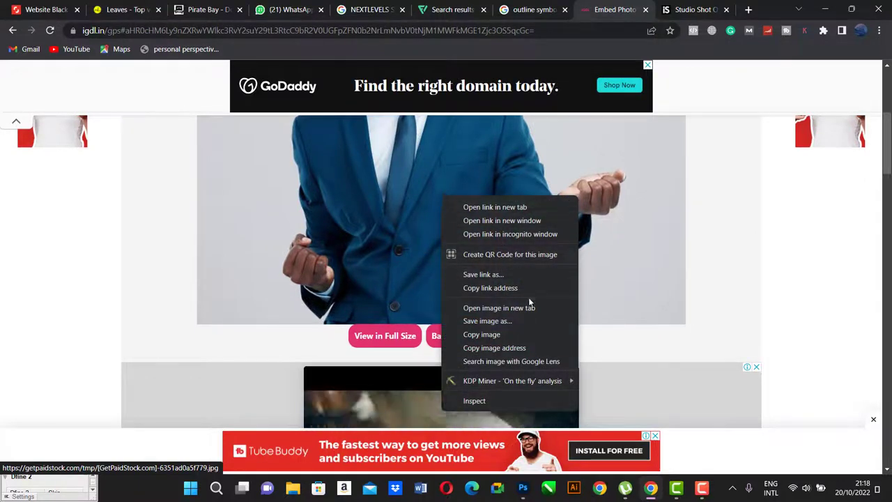
pyautogui.click(522, 320)
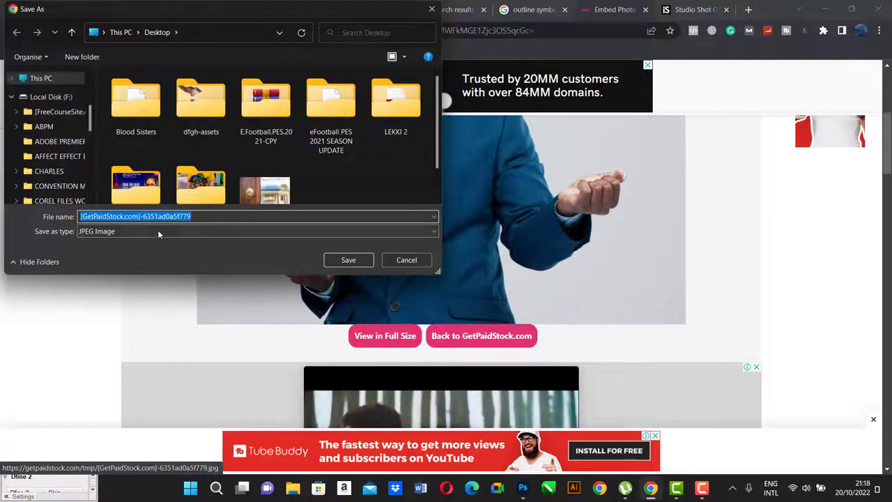
# Step: Save the businessman photo as a JPEG on the Desktop and minimize Chrome
pyautogui.scroll(3, 56, 140)
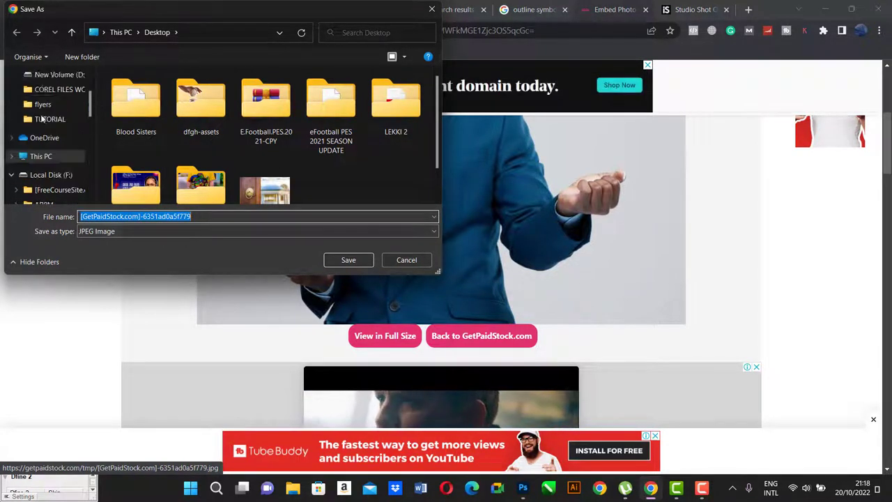
pyautogui.scroll(3, 56, 122)
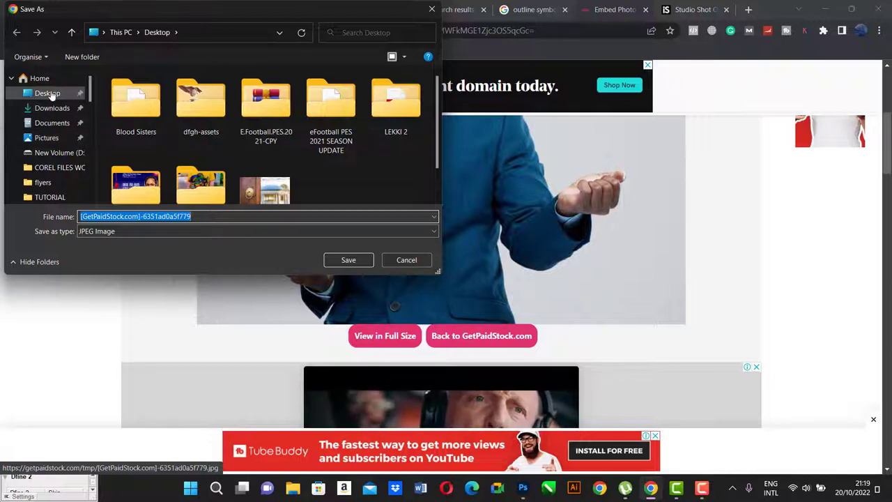
pyautogui.click(51, 94)
pyautogui.click(343, 260)
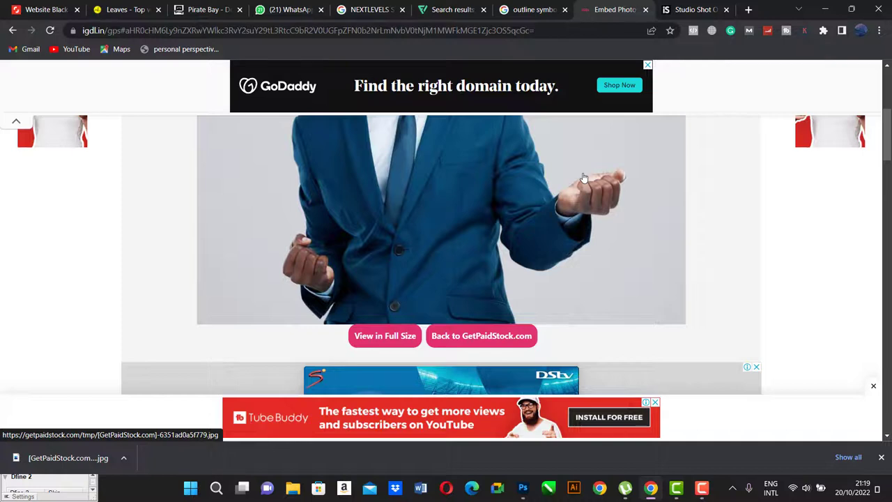
pyautogui.scroll(3, 528, 205)
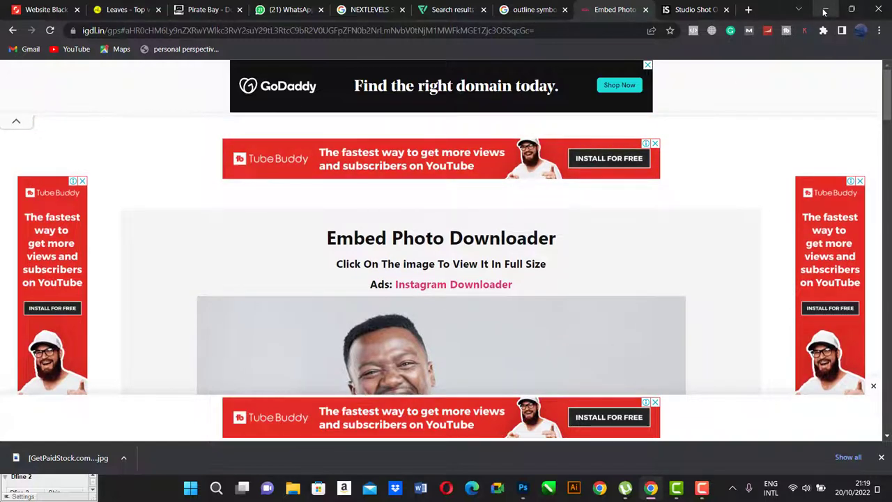
pyautogui.click(825, 12)
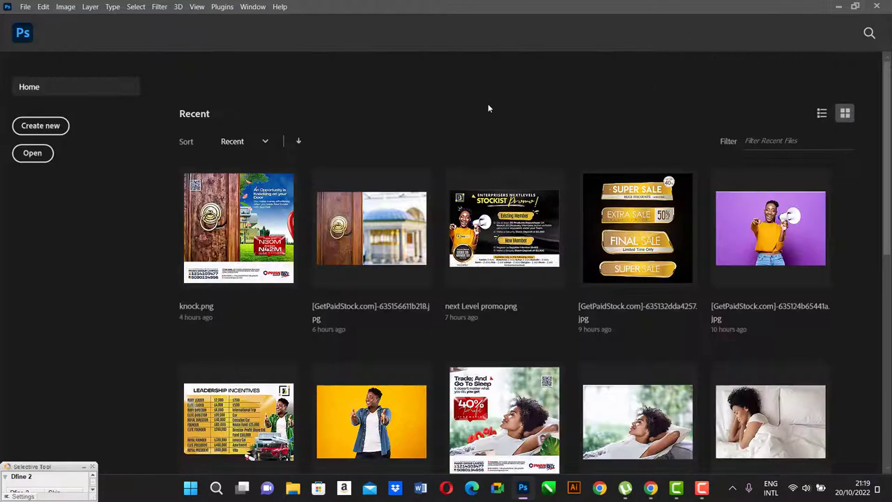
# Step: Open the saved GetPaidStock.com businessman JPG in Photoshop with Ctrl+O
pyautogui.hotkey('ctrl', 'o')
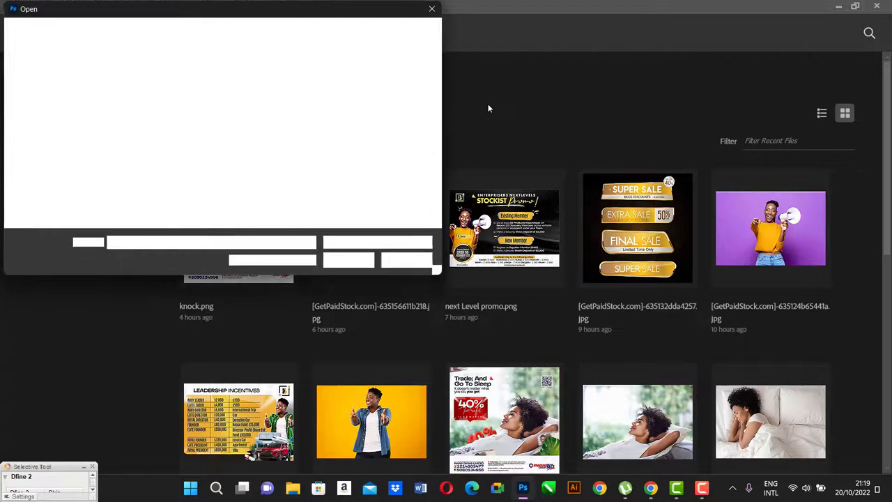
pyautogui.click(265, 196)
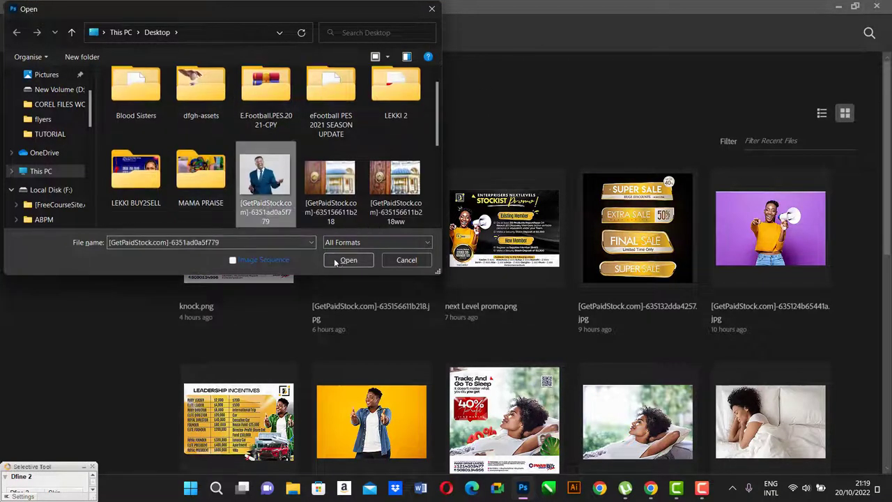
pyautogui.click(347, 259)
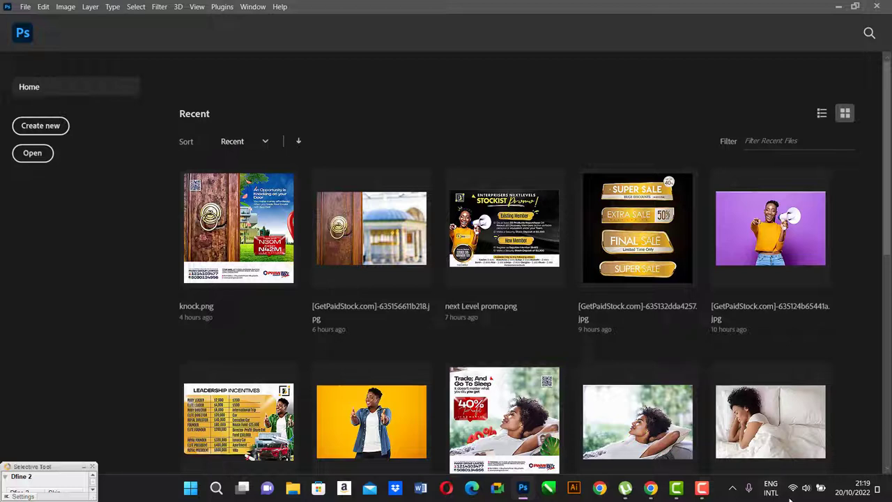
pyautogui.click(676, 490)
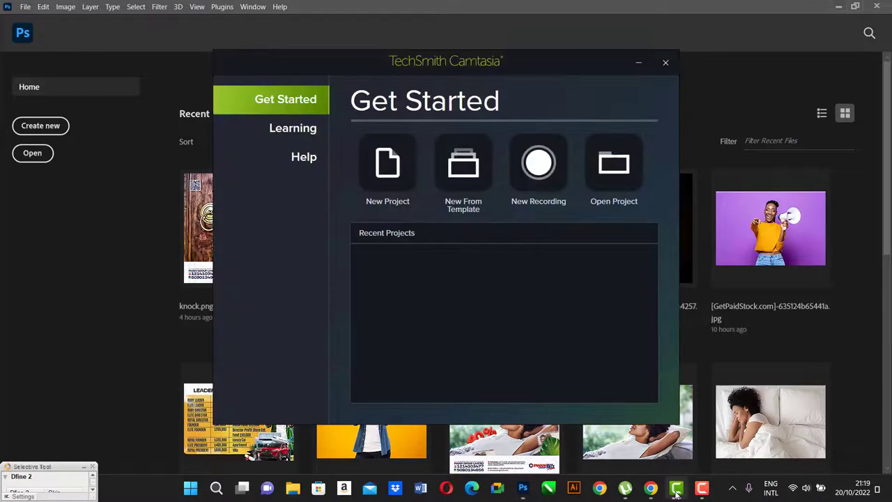
pyautogui.click(676, 490)
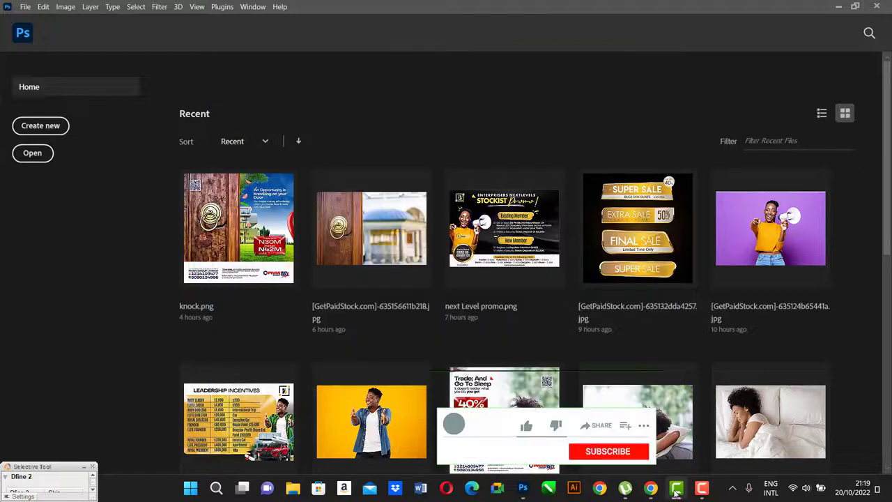
pyautogui.click(676, 490)
pyautogui.click(676, 490)
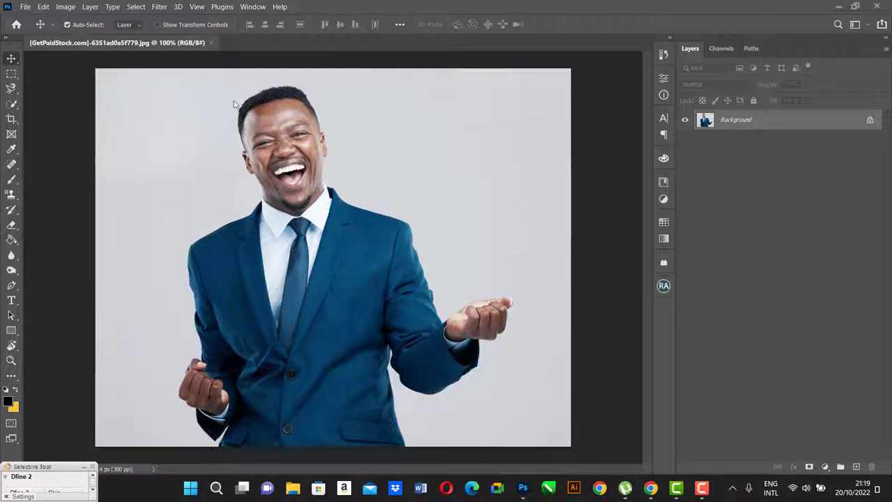
# Step: Run Filter > Topaz Labs > Topaz Detail 2 and apply its Bold Detail preset
pyautogui.click(157, 7)
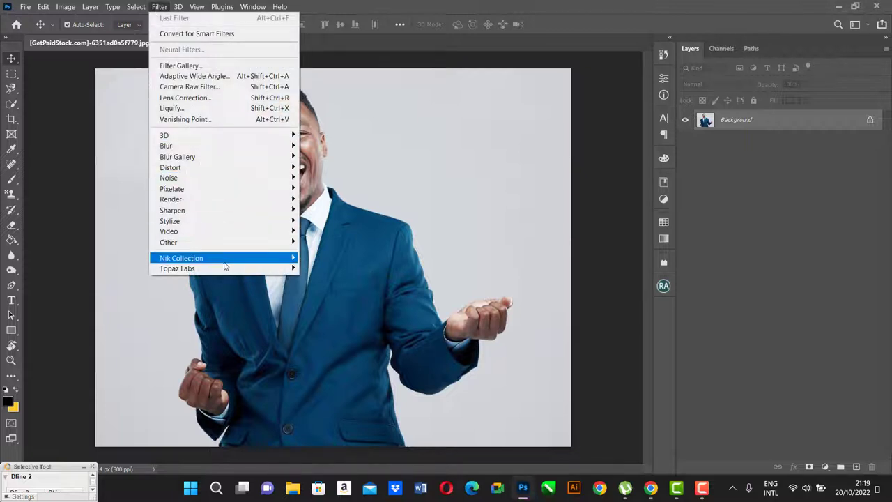
pyautogui.moveTo(177, 268)
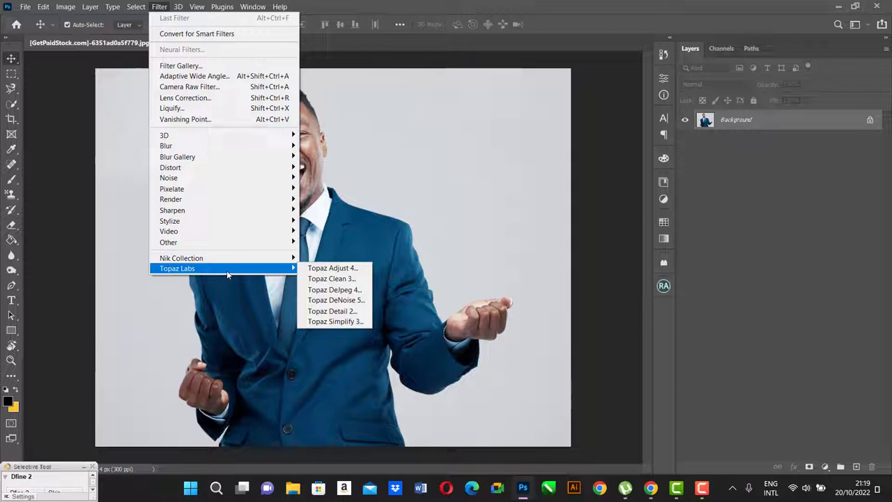
pyautogui.click(364, 312)
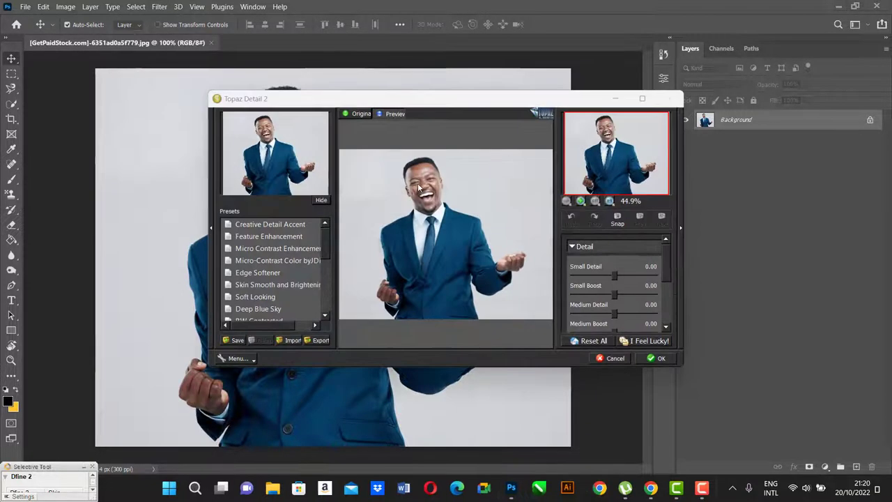
pyautogui.scroll(-1, 263, 297)
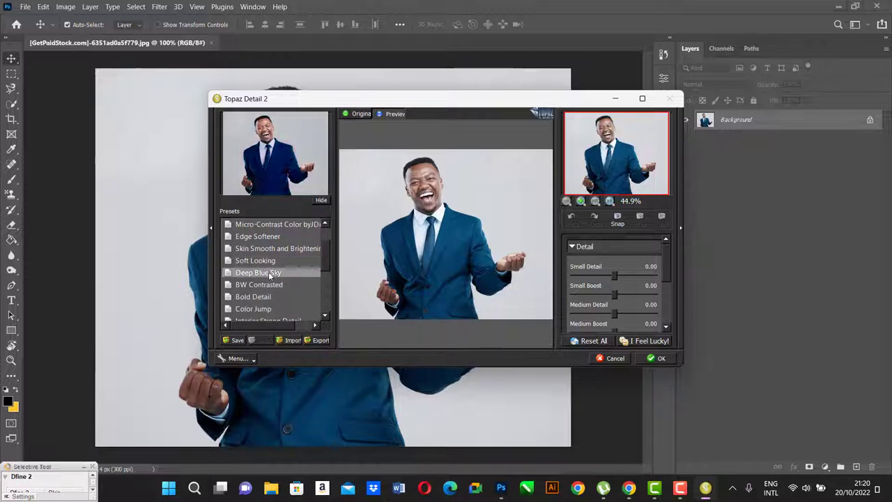
pyautogui.click(264, 296)
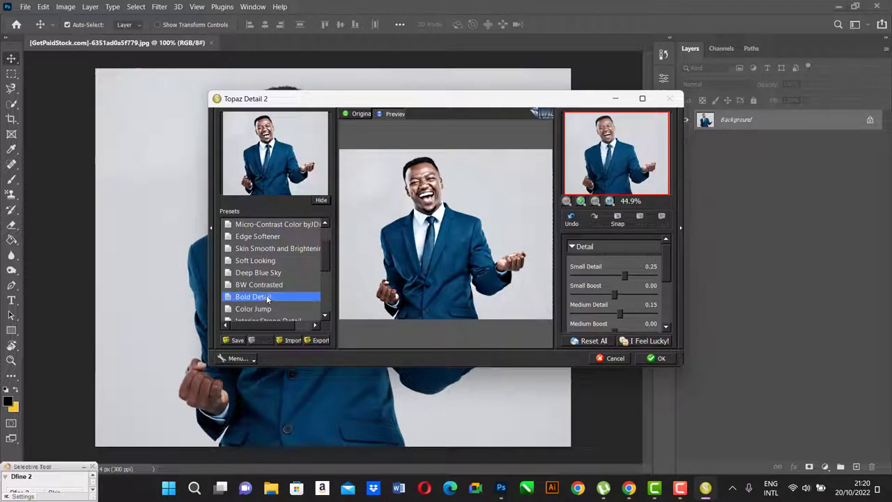
pyautogui.click(656, 359)
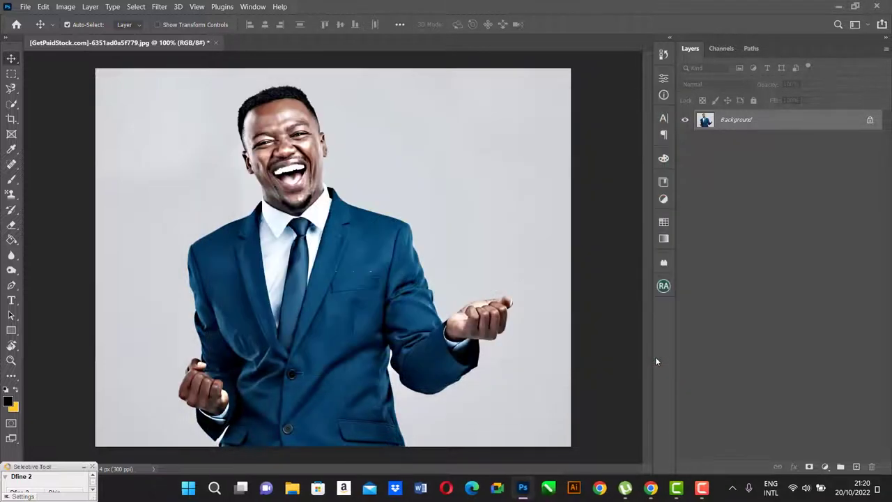
# Step: Apply Nik Viveza 2 with Structure at about 74%, postponing the update prompt
pyautogui.click(155, 7)
pyautogui.moveTo(209, 258)
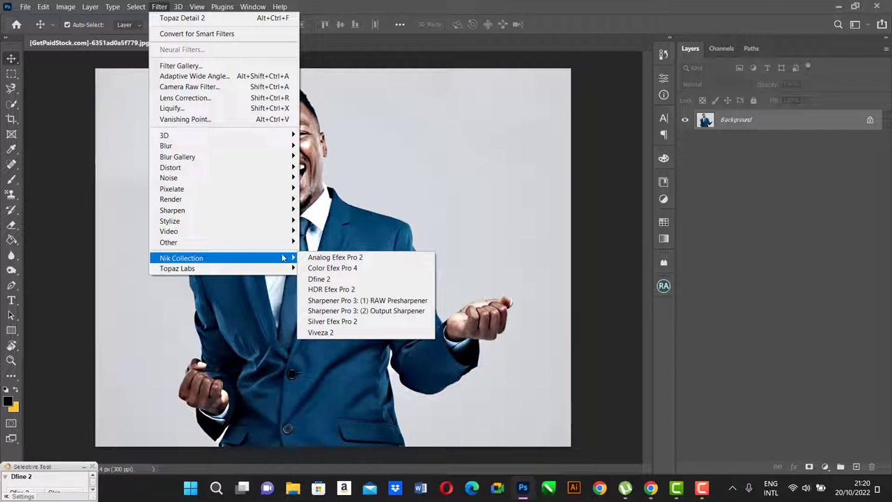
pyautogui.click(364, 334)
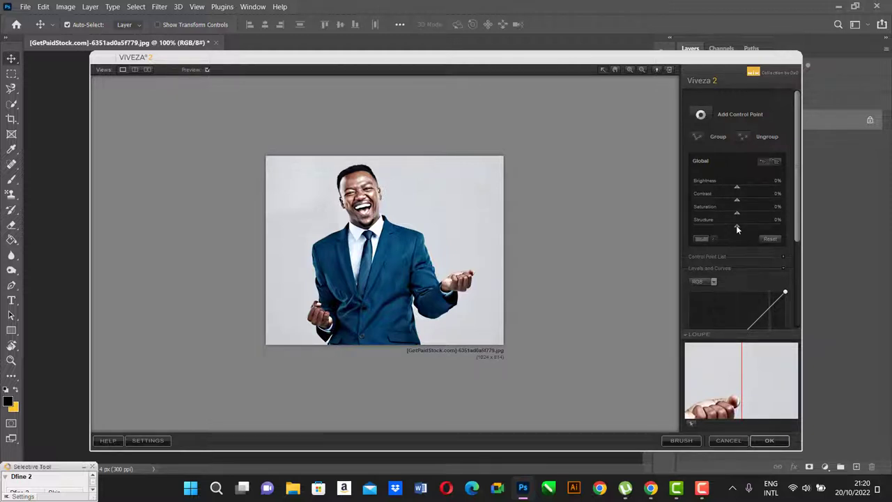
pyautogui.moveTo(736, 227); pyautogui.dragTo(755, 227)
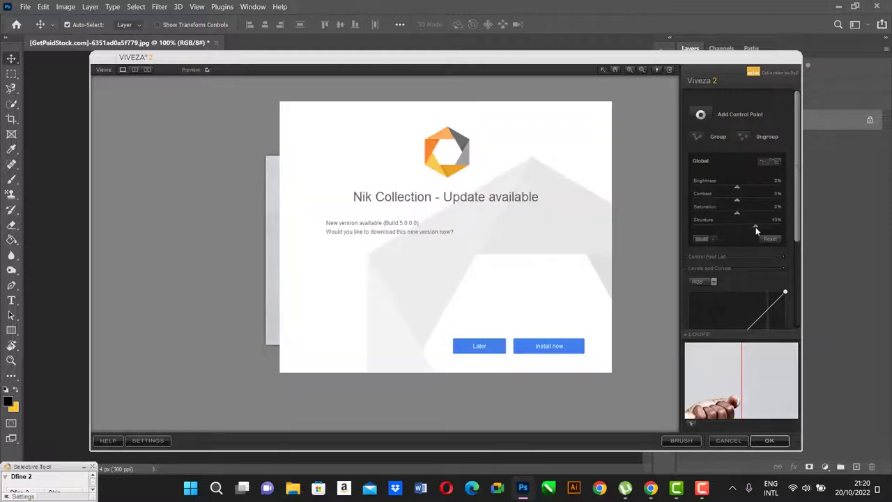
pyautogui.click(481, 347)
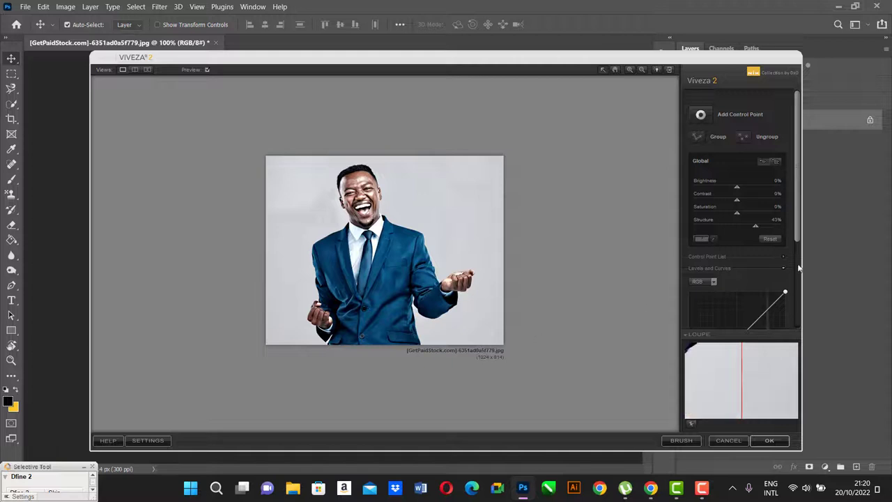
pyautogui.moveTo(755, 228)
pyautogui.mouseDown()
pyautogui.moveTo(774, 229)
pyautogui.moveTo(754, 228)
pyautogui.mouseUp()
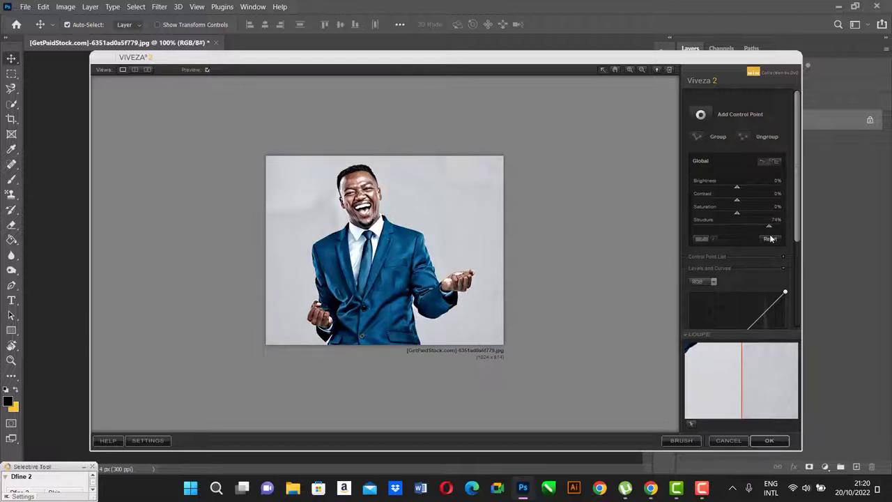
pyautogui.click(772, 440)
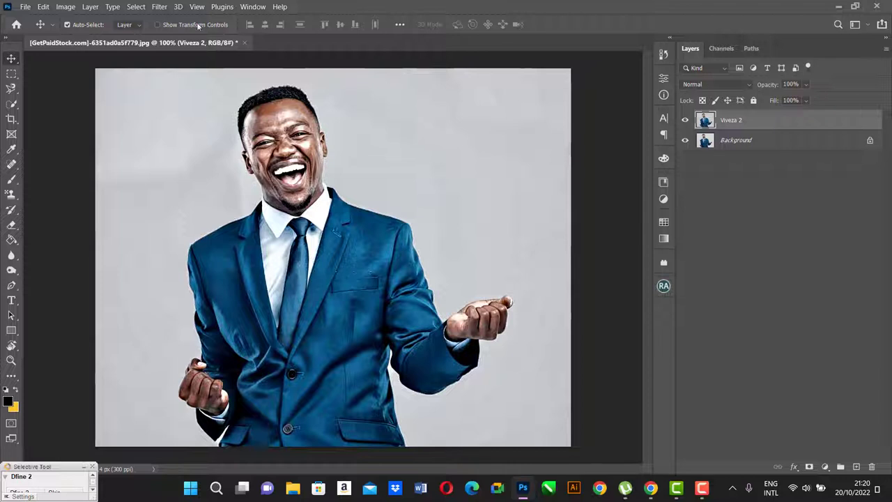
# Step: Apply Topaz DeNoise 5's JPEG - strongest preset with Overall Strength raised to about 0.53
pyautogui.click(158, 6)
pyautogui.moveTo(209, 268)
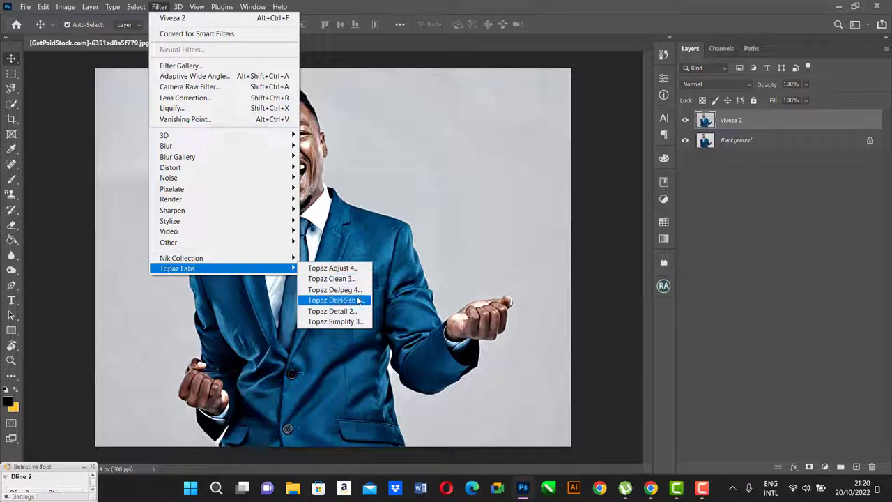
pyautogui.click(358, 300)
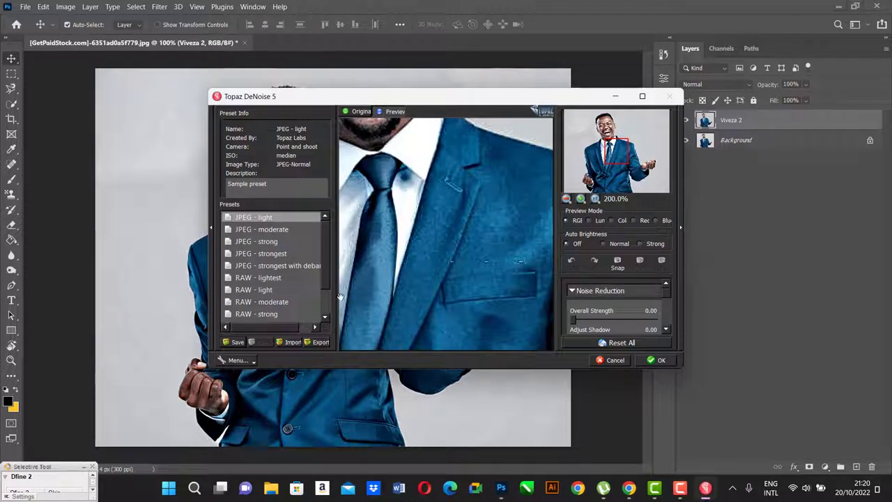
pyautogui.click(286, 253)
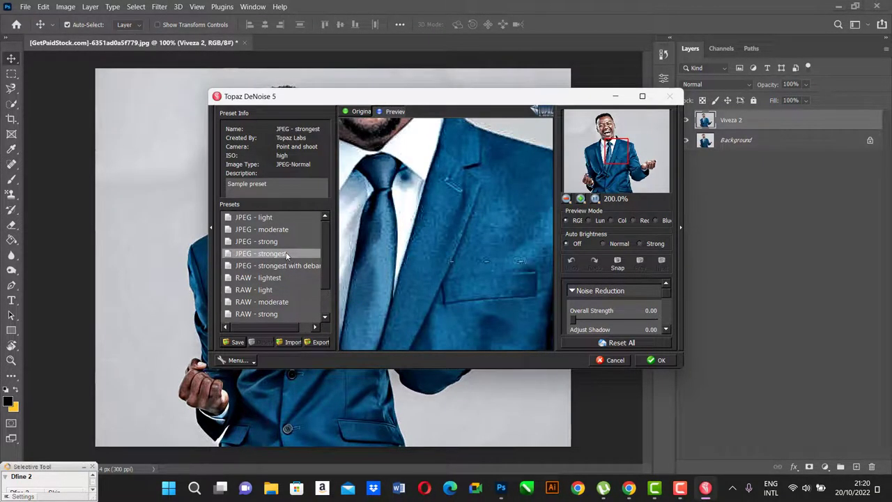
pyautogui.click(285, 253)
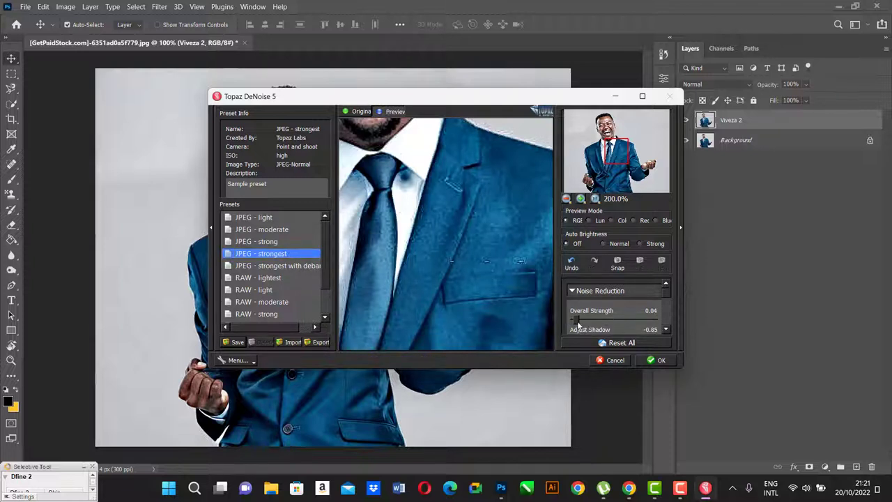
pyautogui.moveTo(577, 320); pyautogui.dragTo(609, 322)
pyautogui.moveTo(614, 318); pyautogui.dragTo(618, 318)
# Step: Raise Adjust Highlight to near zero and Adjust Color Red to 0.02, then apply the denoise
pyautogui.moveTo(444, 177); pyautogui.dragTo(450, 244)
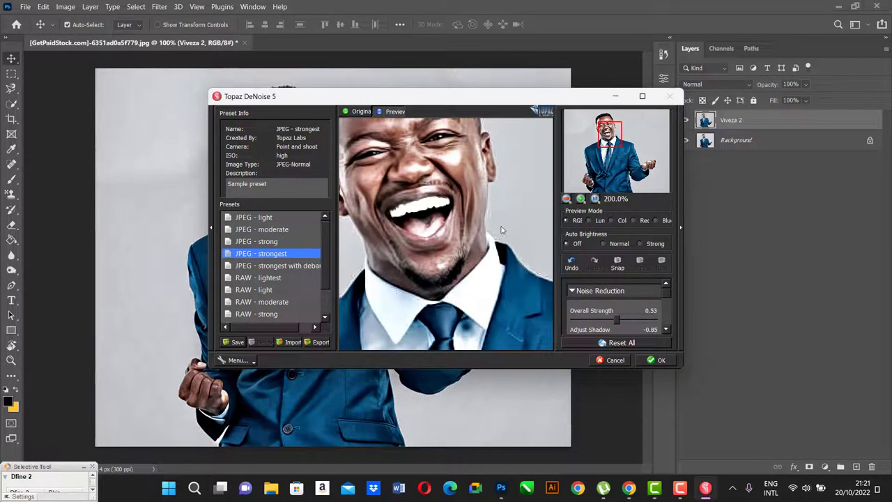
pyautogui.scroll(-3, 631, 307)
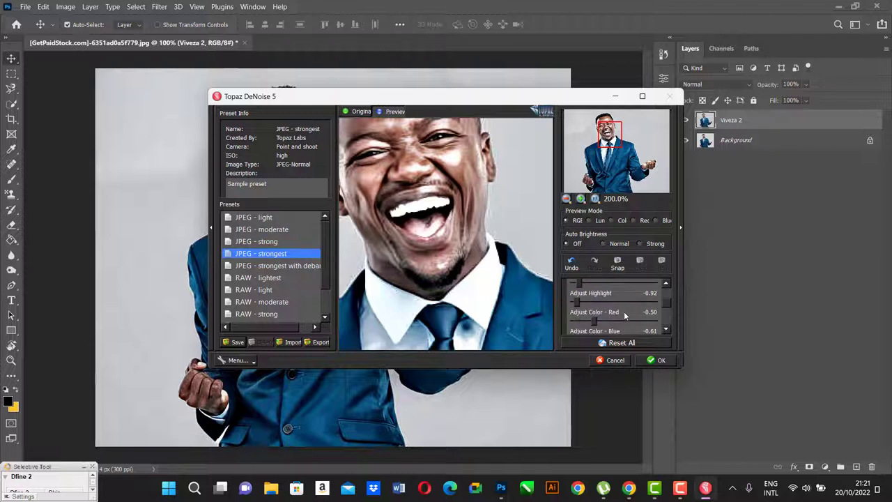
pyautogui.click(580, 304)
pyautogui.moveTo(586, 307); pyautogui.dragTo(617, 306)
pyautogui.moveTo(617, 306); pyautogui.dragTo(615, 321)
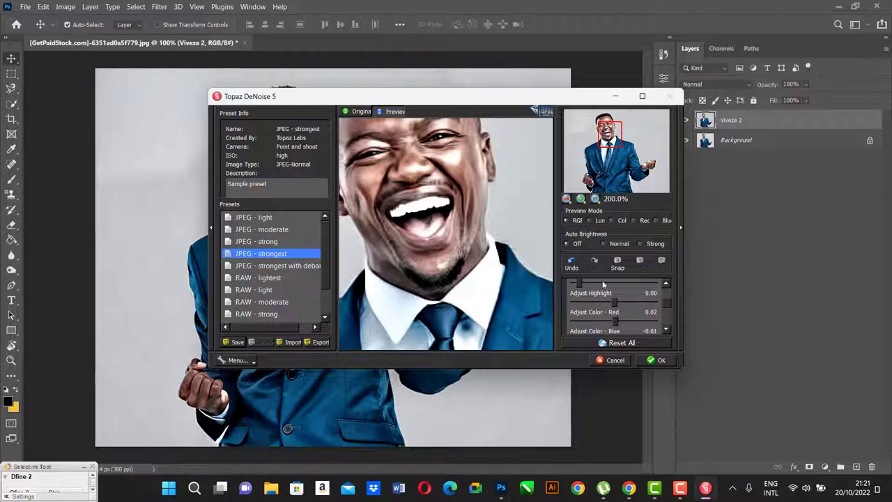
pyautogui.click(659, 360)
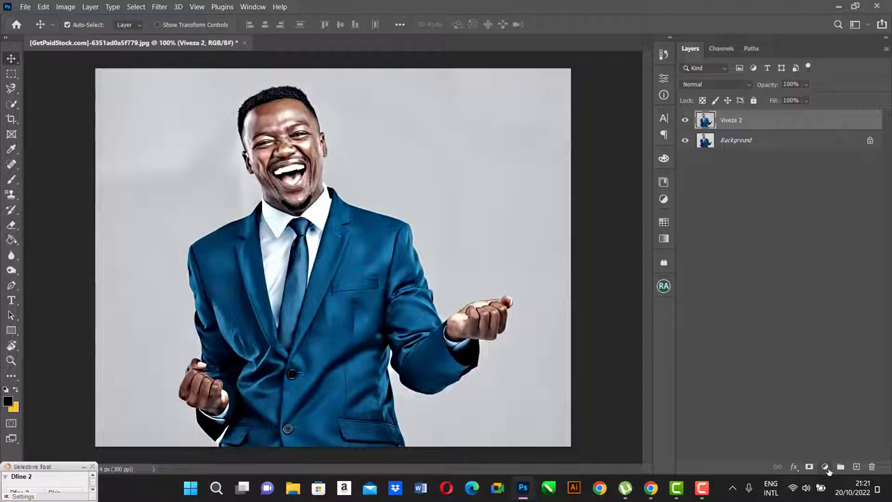
# Step: Add a Vibrance adjustment layer with Vibrance set to +100
pyautogui.click(827, 466)
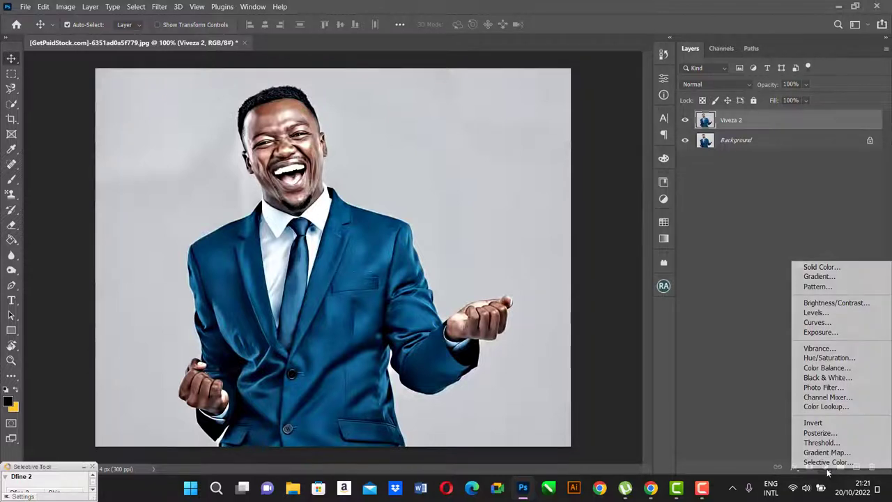
pyautogui.click(828, 348)
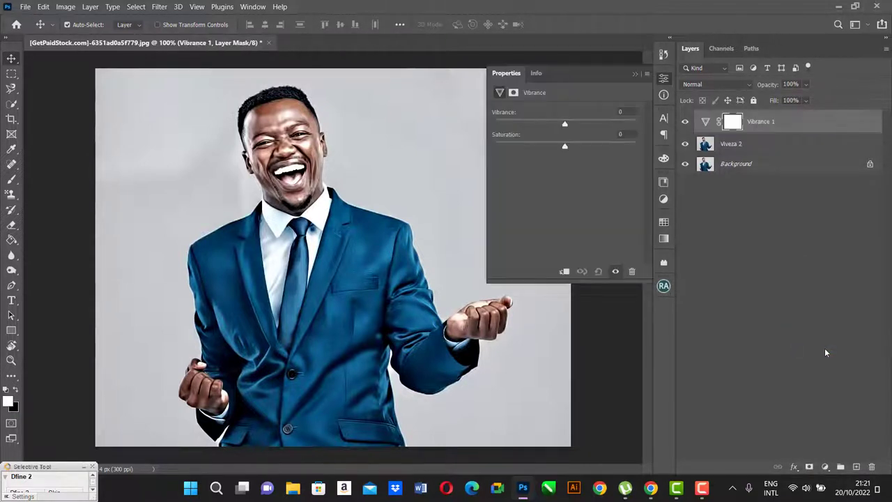
pyautogui.moveTo(566, 124); pyautogui.dragTo(573, 124)
pyautogui.moveTo(628, 129); pyautogui.dragTo(636, 132)
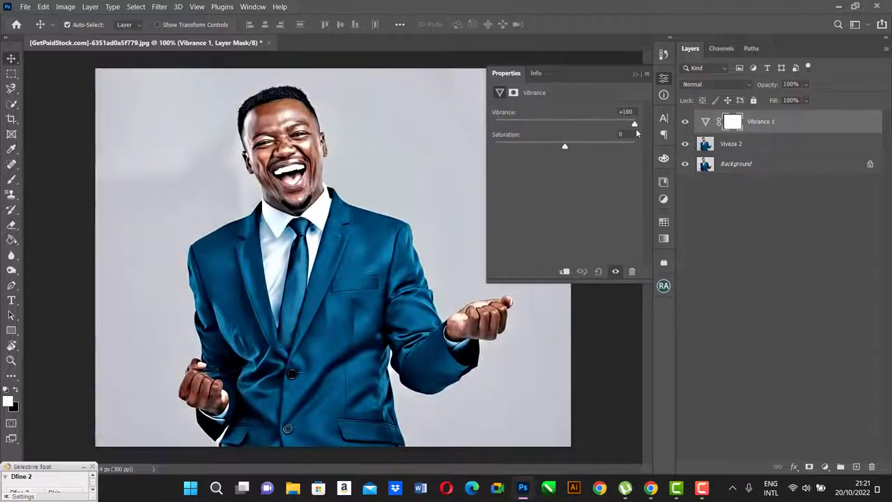
pyautogui.click(634, 73)
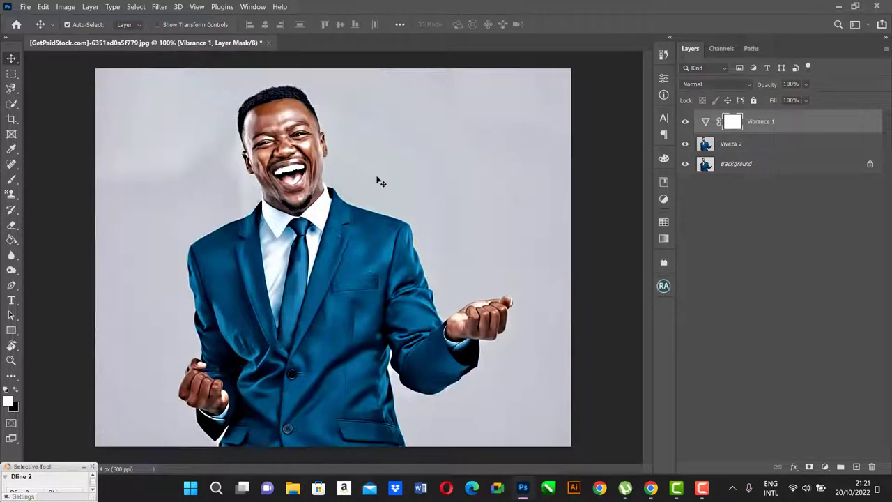
# Step: Zoom out to the whole photo and select the Viveza 2 layer
pyautogui.hotkey('ctrl', '-')
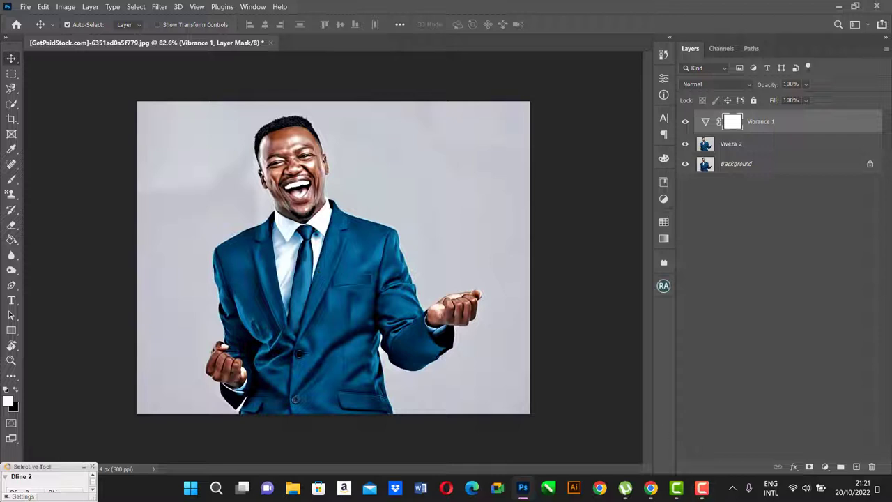
pyautogui.click(676, 487)
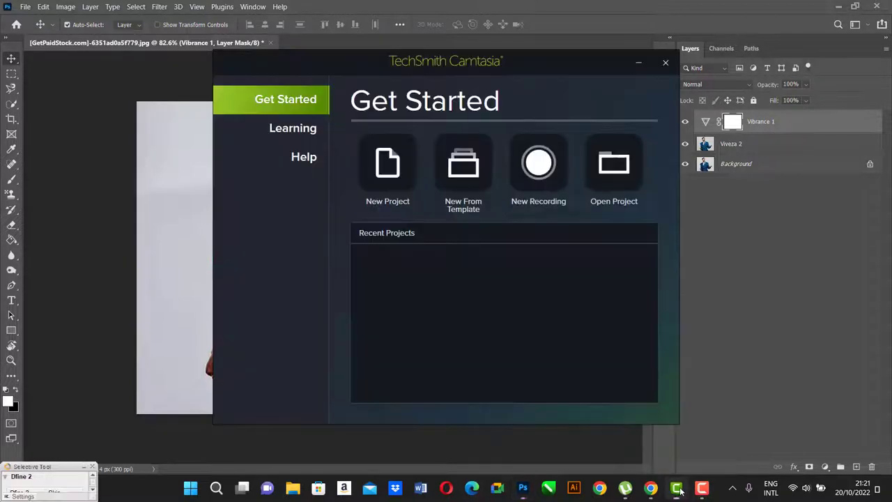
pyautogui.click(676, 488)
pyautogui.click(700, 488)
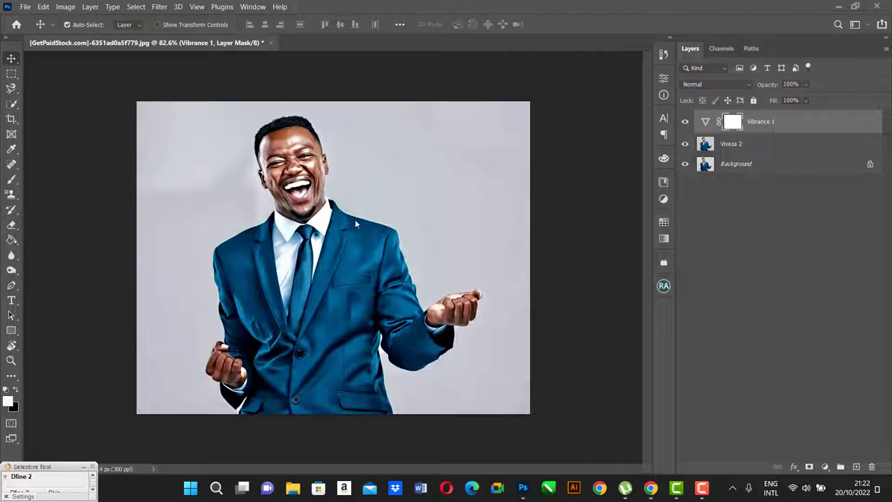
pyautogui.click(765, 147)
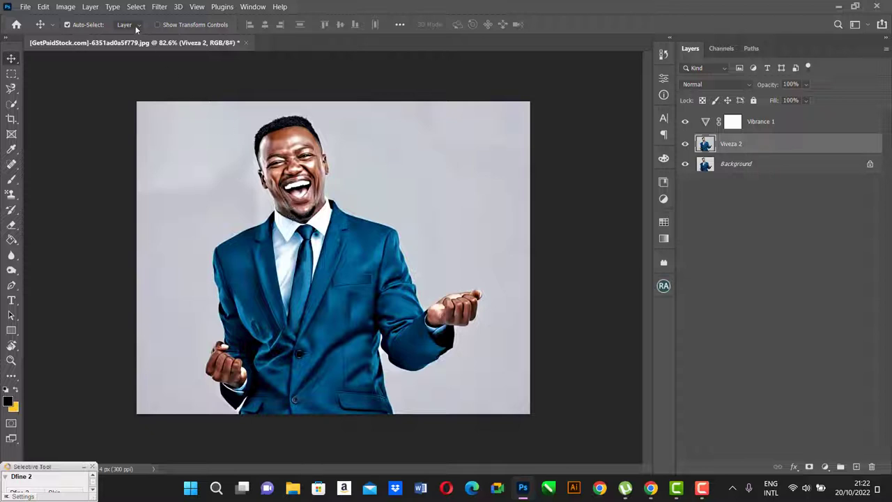
# Step: In Select and Mask, auto-select the businessman and pick a preview view mode
pyautogui.click(136, 7)
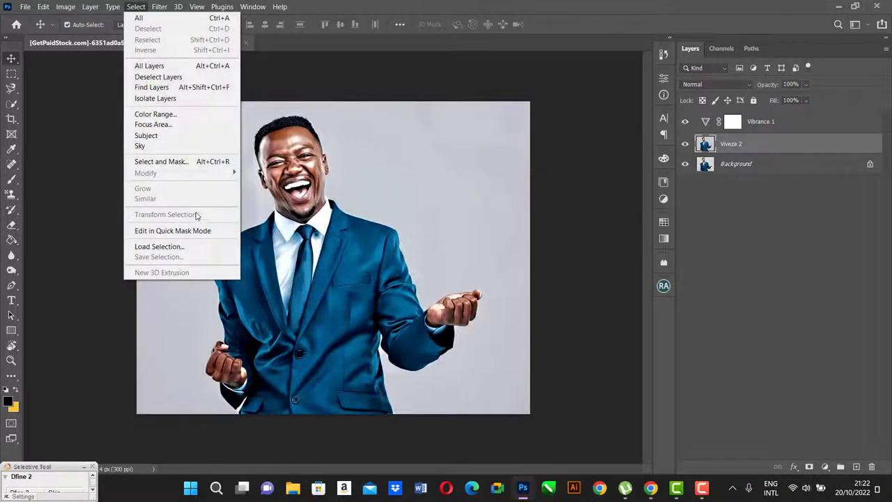
pyautogui.click(186, 165)
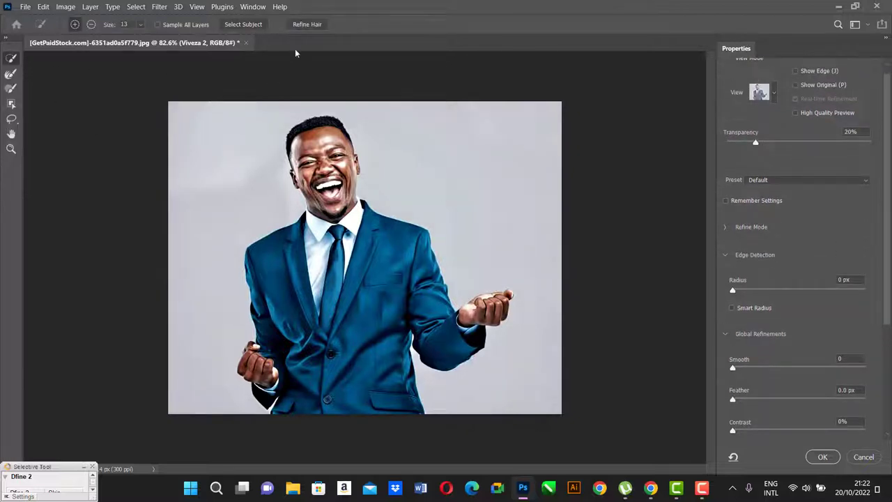
pyautogui.click(251, 26)
pyautogui.click(773, 94)
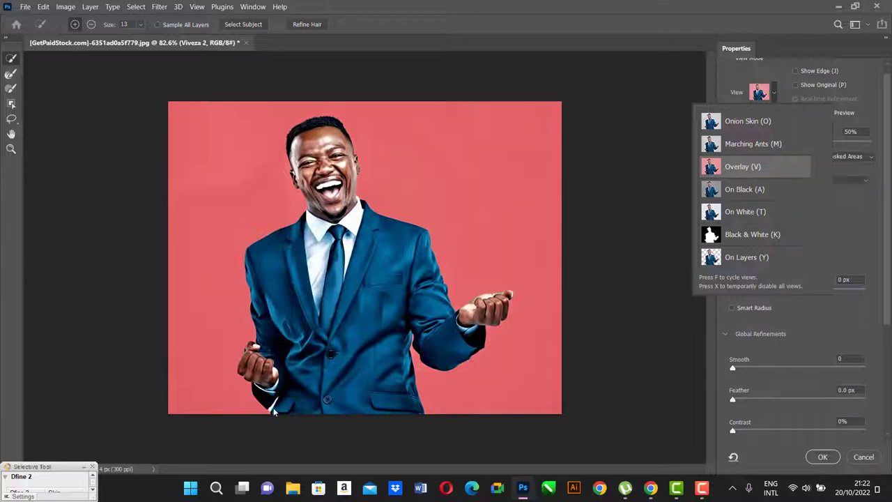
# Step: Set Smooth 16, Contrast 14%, Shift Edge -25% and output to New Document with Layer Mask
pyautogui.scroll(-3, 822, 390)
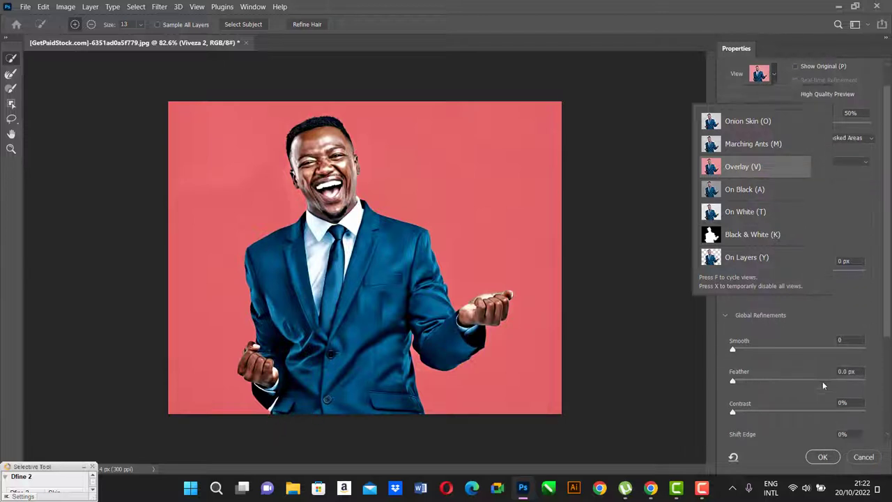
pyautogui.moveTo(734, 383); pyautogui.dragTo(751, 385)
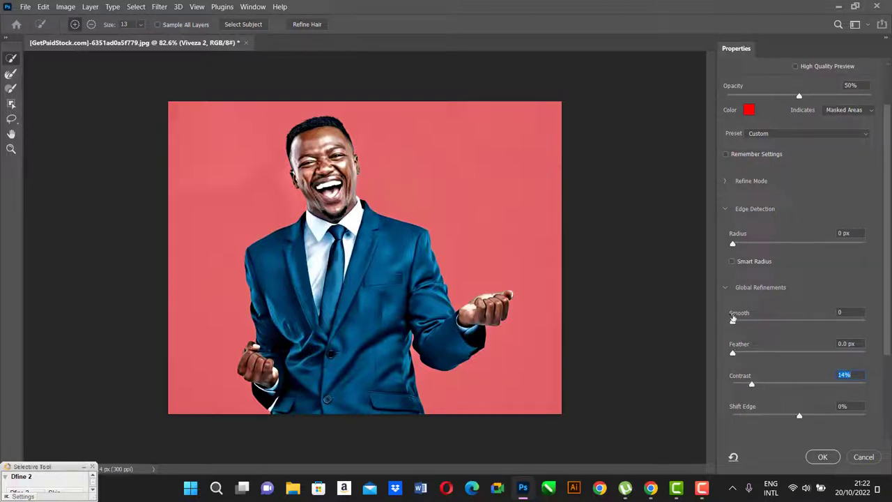
pyautogui.moveTo(755, 323); pyautogui.dragTo(753, 323)
pyautogui.scroll(-1, 766, 348)
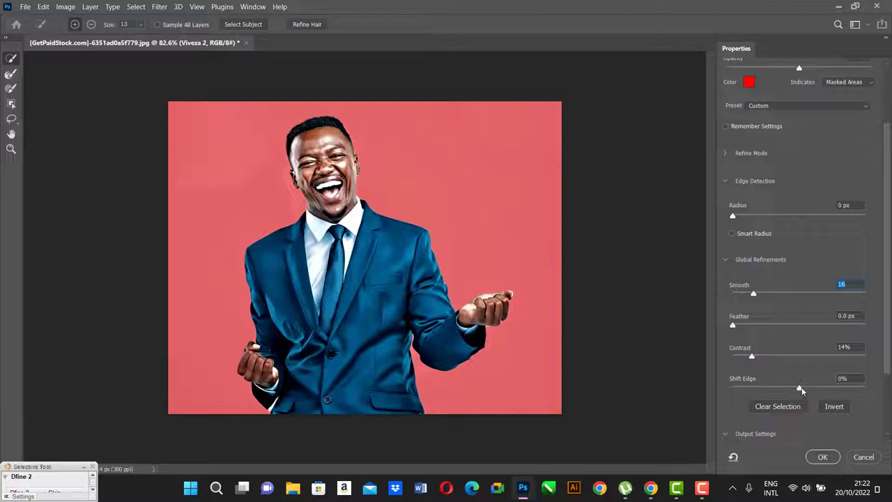
pyautogui.moveTo(801, 388)
pyautogui.mouseDown()
pyautogui.moveTo(773, 387)
pyautogui.moveTo(786, 405)
pyautogui.mouseUp()
pyautogui.scroll(-1, 816, 397)
pyautogui.scroll(-1, 808, 413)
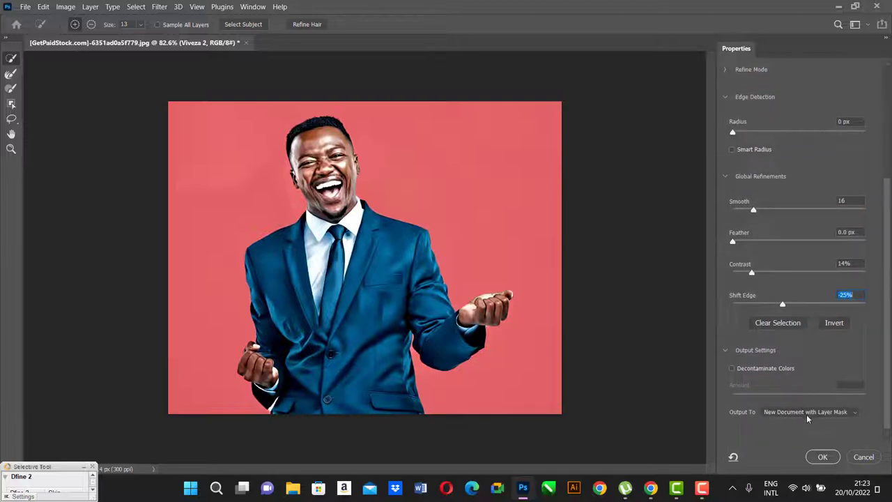
pyautogui.click(822, 456)
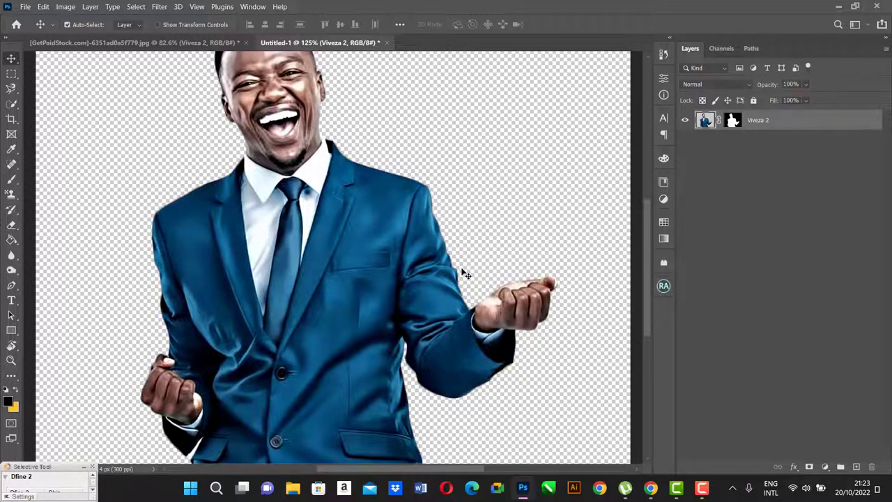
# Step: Fit the whole businessman cut-out canvas on screen with Ctrl+0
pyautogui.hotkey('ctrl', '0')
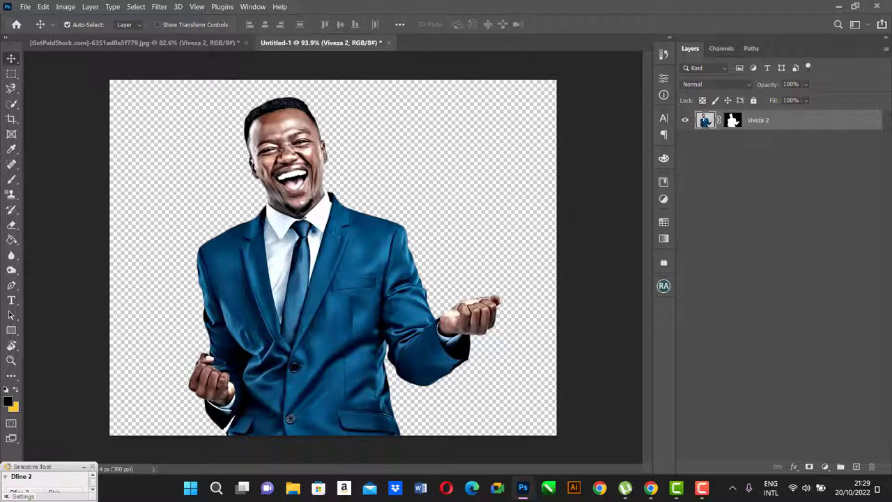
# Step: In a new Chrome tab, search Google for 'shutterstock' via the 'shutter' suggestion
pyautogui.click(650, 487)
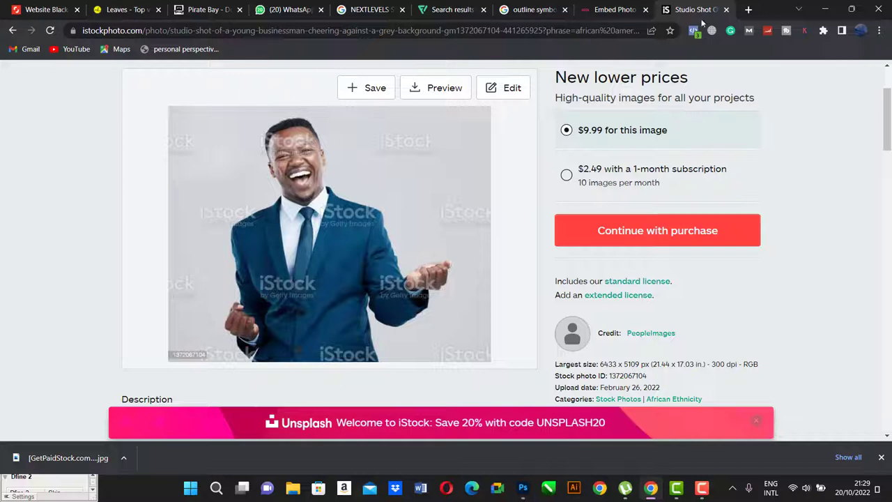
pyautogui.click(749, 10)
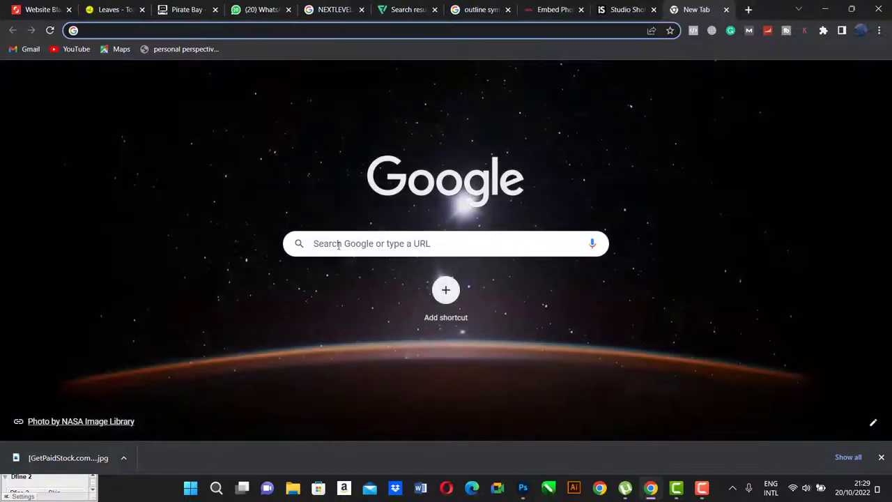
pyautogui.click(342, 241)
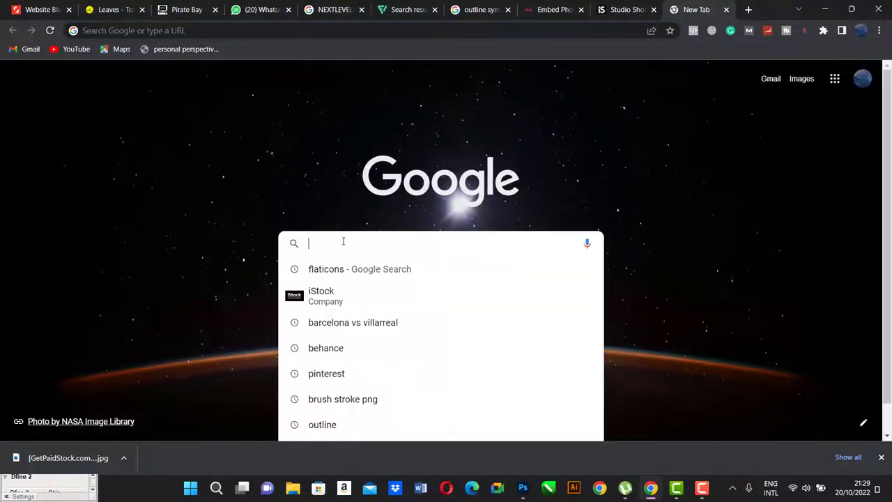
pyautogui.write('sh')
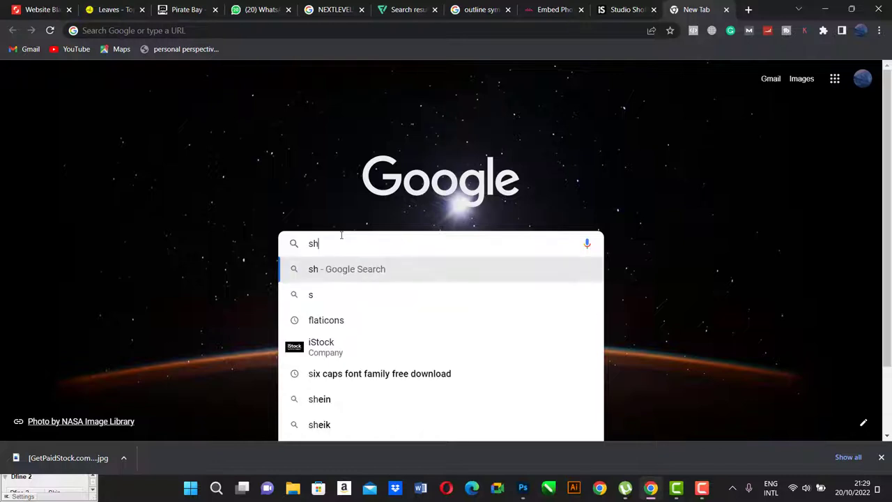
pyautogui.write('utterstock')
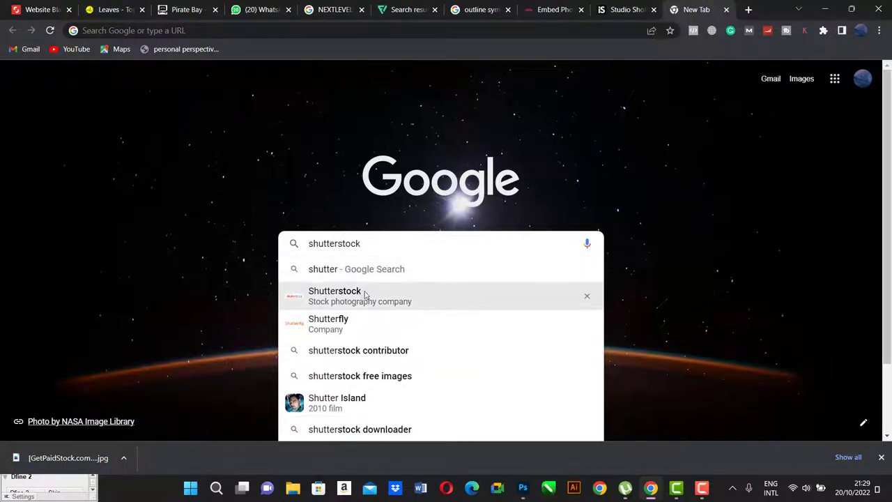
pyautogui.click(368, 292)
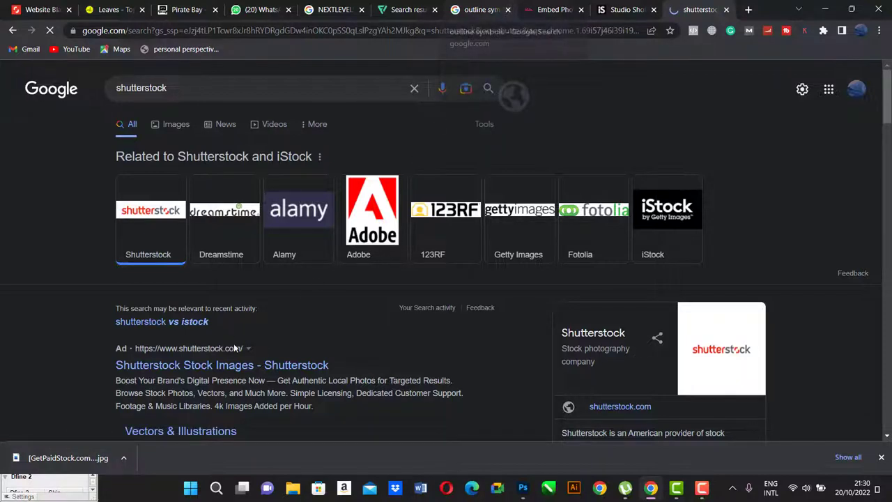
# Step: Open the Shutterstock website from the Google results
pyautogui.click(209, 364)
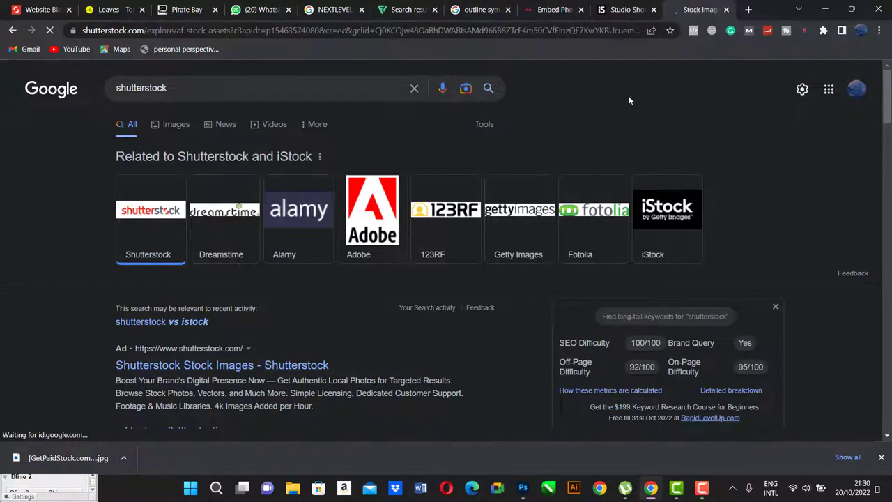
pyautogui.scroll(-1, 405, 212)
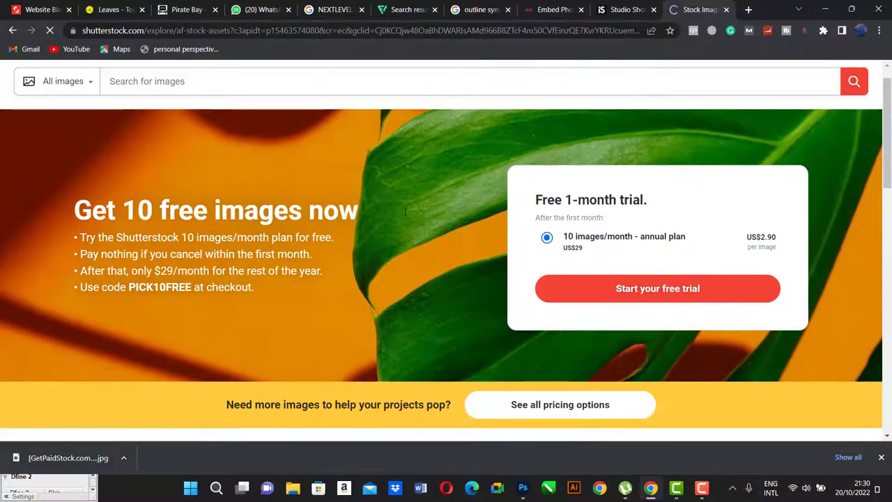
pyautogui.scroll(-3, 400, 221)
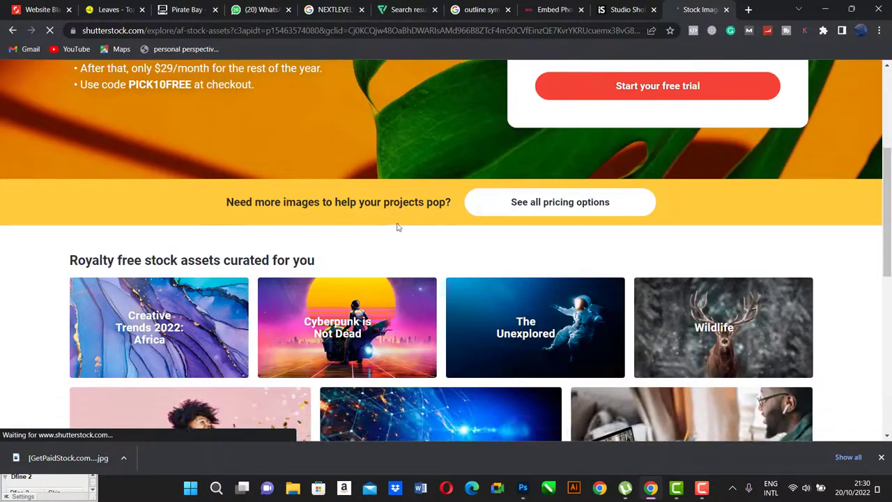
pyautogui.scroll(-1, 314, 213)
pyautogui.scroll(5, 312, 214)
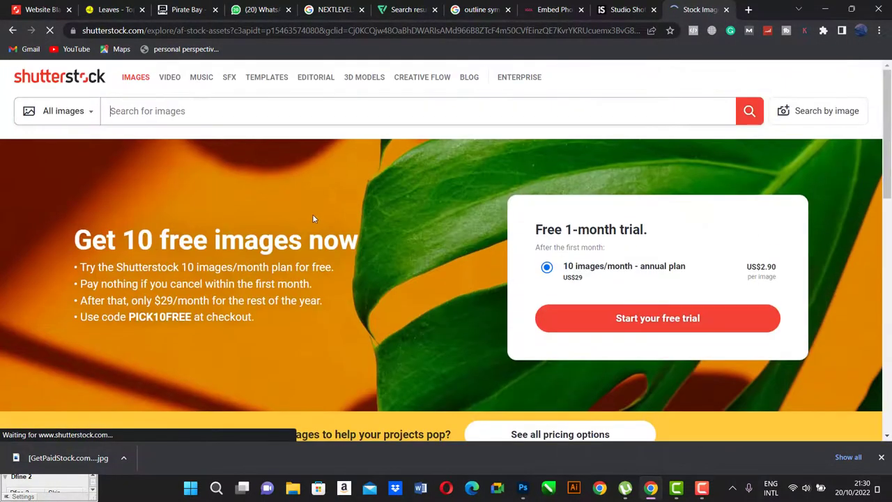
# Step: Search Shutterstock for 'african american women' images
pyautogui.click(258, 105)
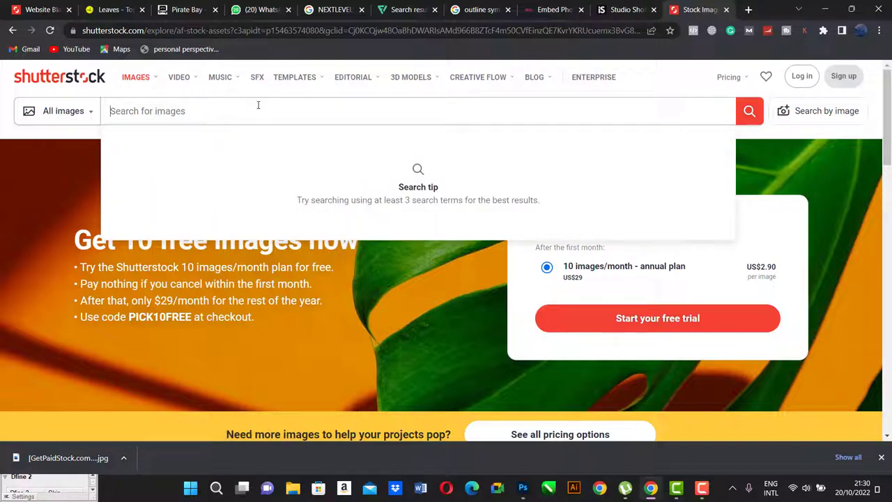
pyautogui.write('afruc')
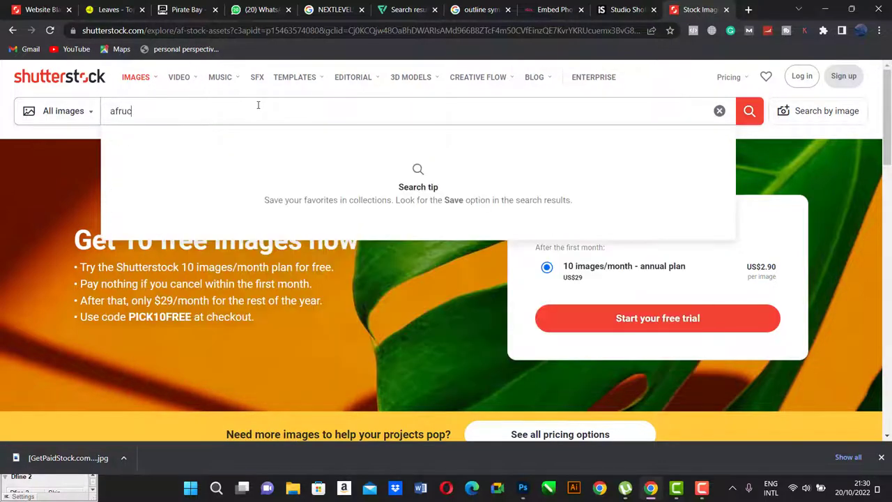
pyautogui.write('an')
pyautogui.press('BackSpace')
pyautogui.press('BackSpace')
pyautogui.press('BackSpace')
pyautogui.write('i')
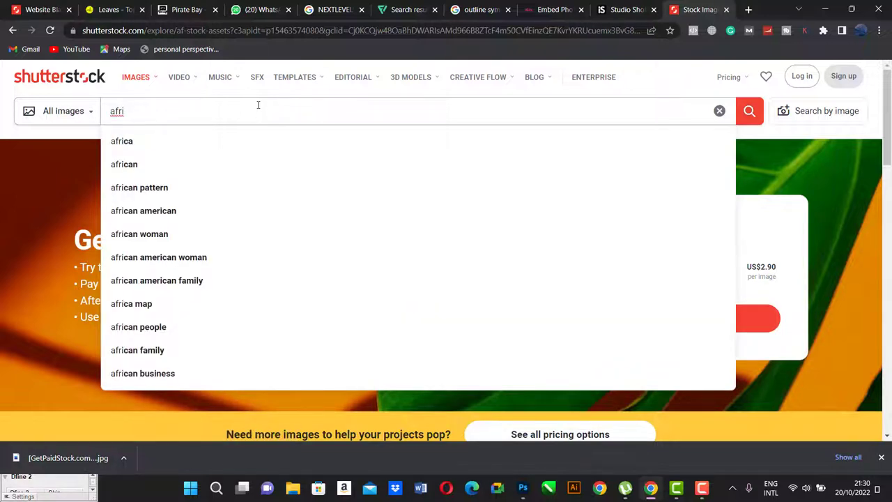
pyautogui.write('can ')
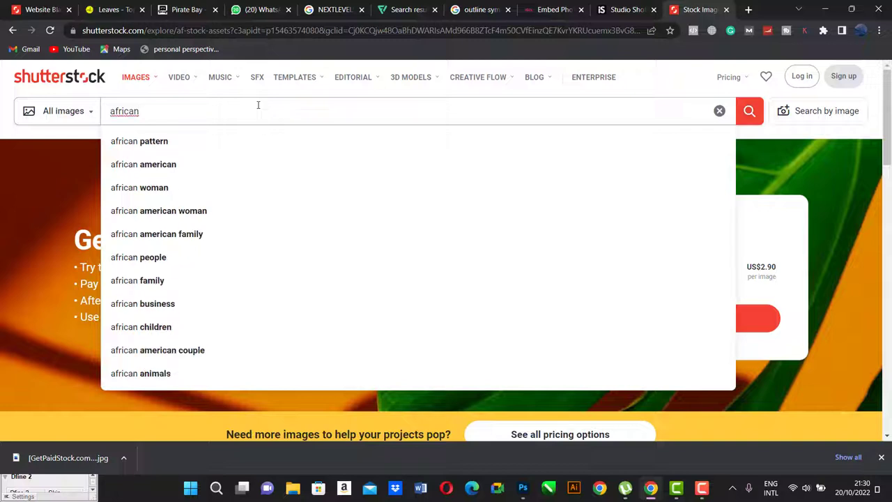
pyautogui.write('amer')
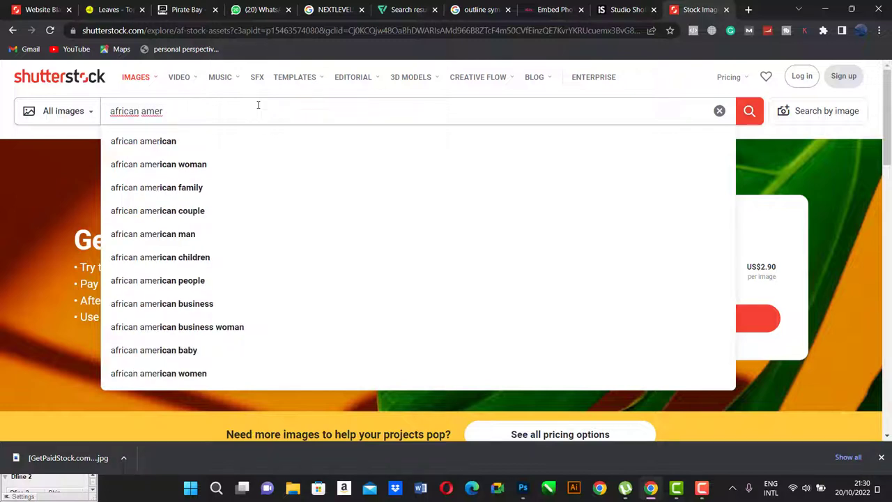
pyautogui.write('ican')
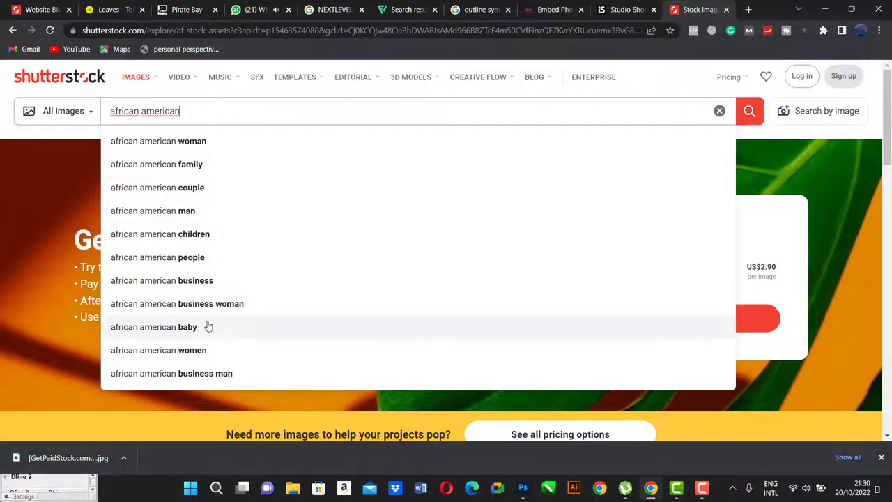
pyautogui.click(219, 348)
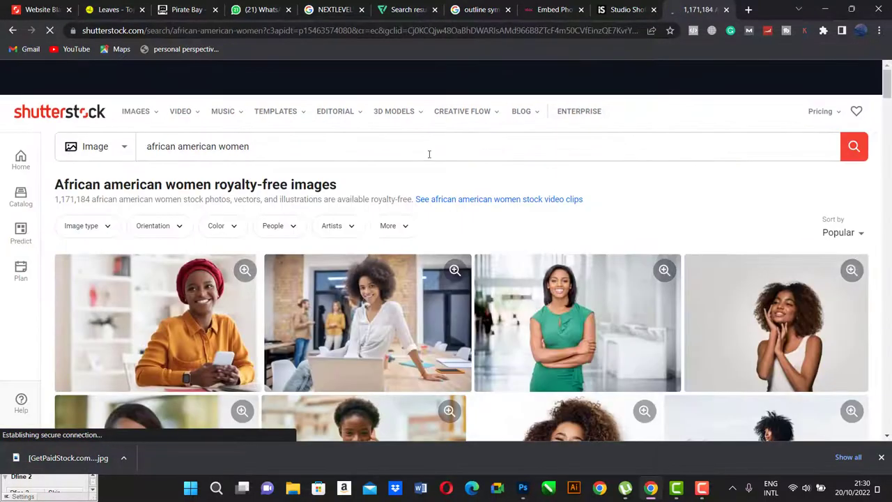
# Step: Scroll the results and copy the link of the smiling curly-haired woman photo
pyautogui.scroll(-3, 425, 159)
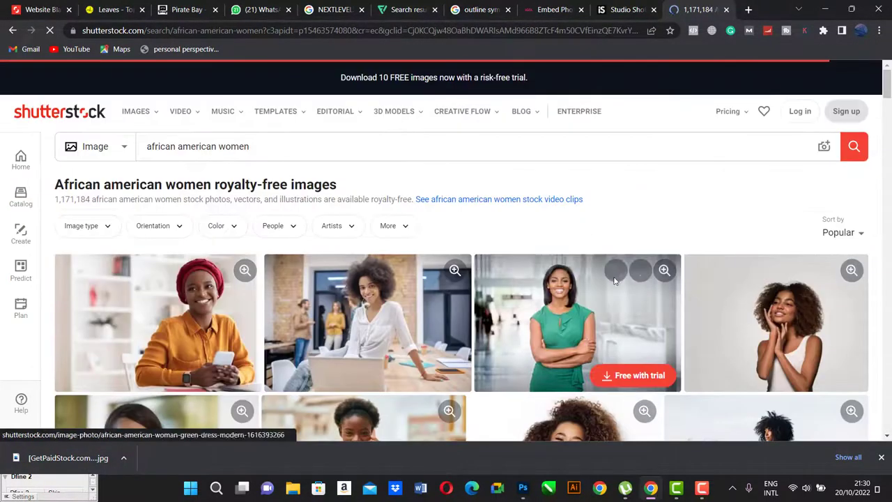
pyautogui.scroll(-3, 637, 306)
pyautogui.scroll(-1, 636, 306)
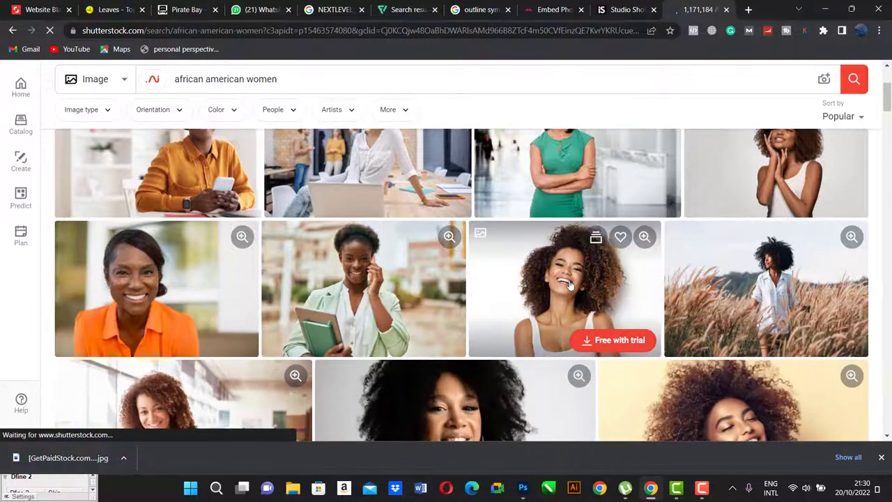
pyautogui.scroll(-3, 559, 285)
pyautogui.scroll(-2, 559, 285)
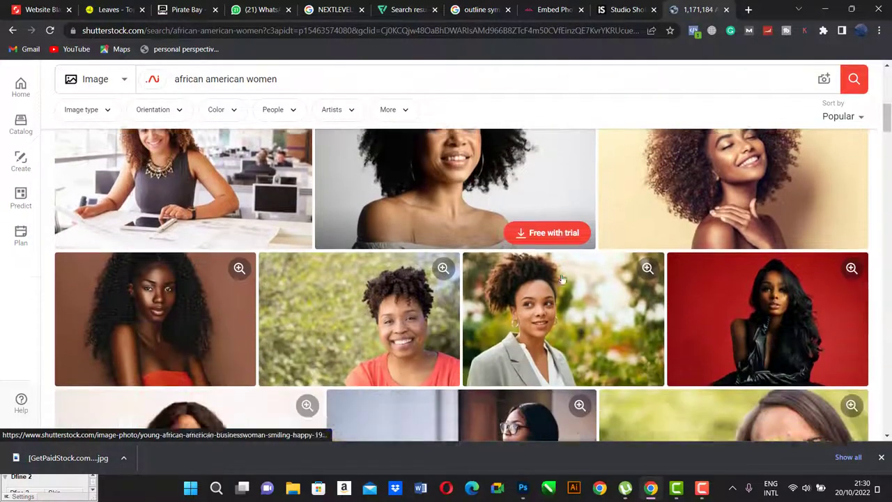
pyautogui.scroll(1, 619, 263)
pyautogui.scroll(-2, 619, 262)
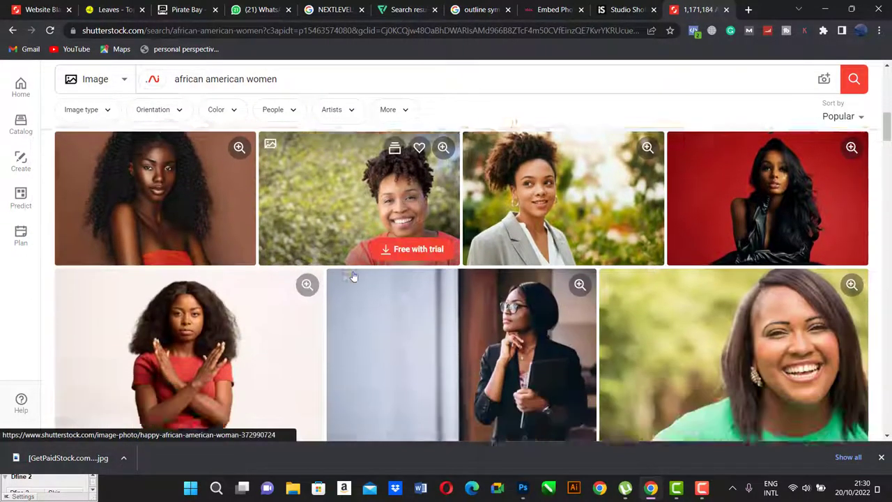
pyautogui.scroll(-1, 579, 278)
pyautogui.scroll(-2, 548, 301)
pyautogui.scroll(-1, 488, 279)
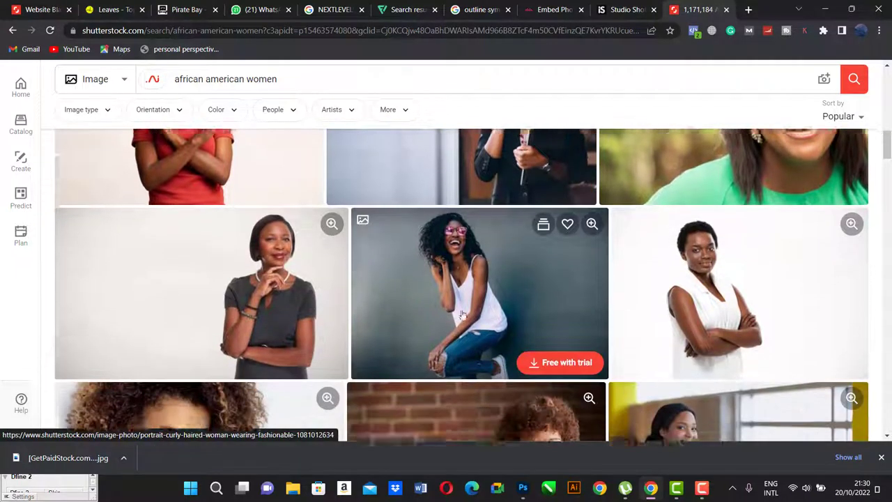
pyautogui.scroll(-1, 416, 258)
pyautogui.scroll(-2, 416, 257)
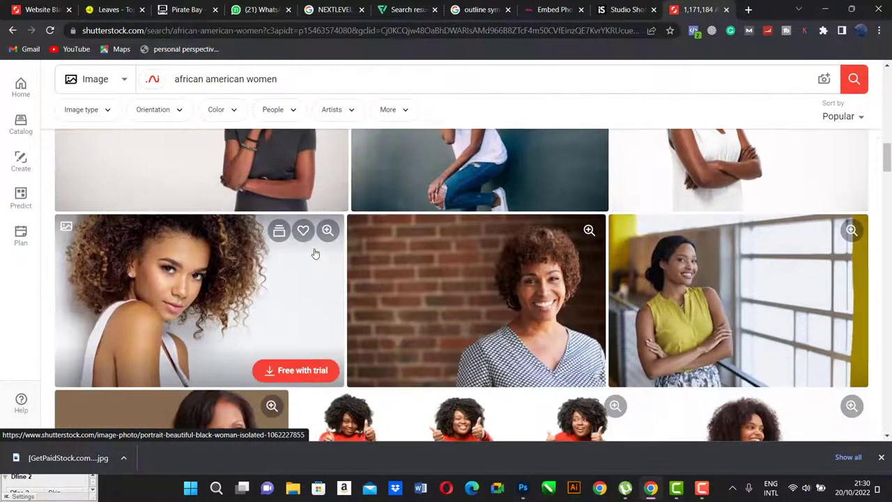
pyautogui.scroll(-1, 425, 275)
pyautogui.scroll(1, 218, 237)
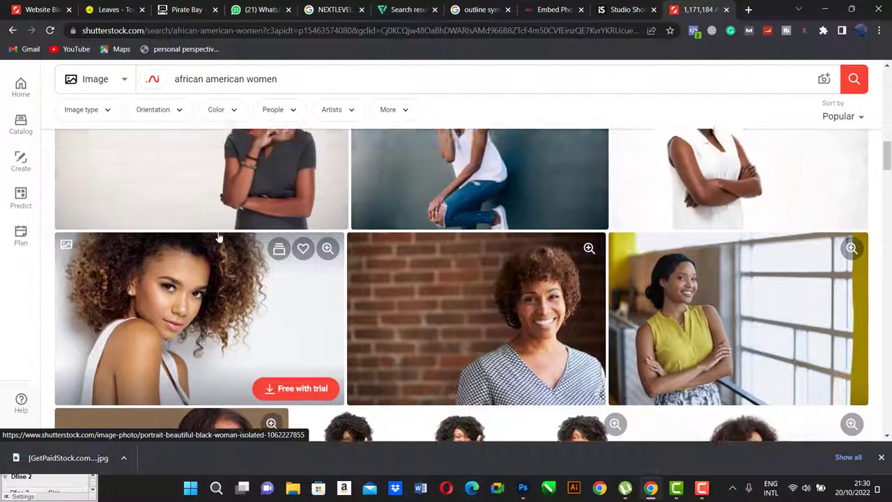
pyautogui.scroll(-3, 216, 258)
pyautogui.scroll(-3, 298, 284)
pyautogui.scroll(-1, 578, 230)
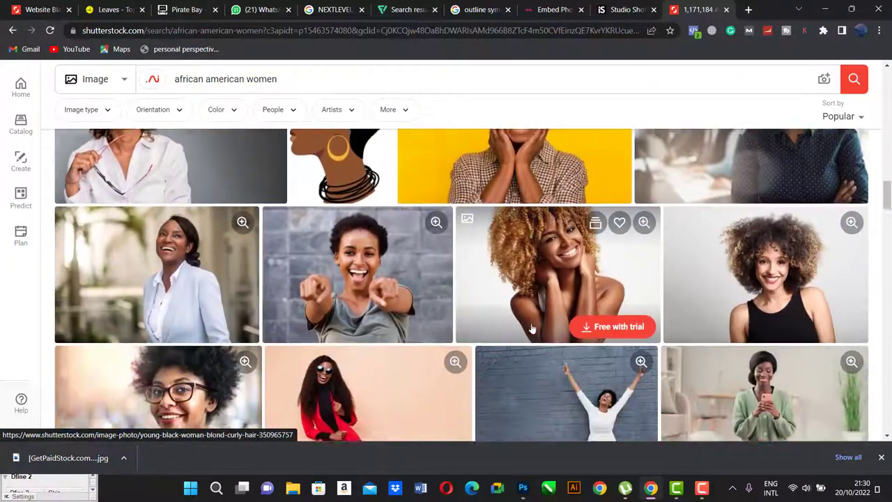
pyautogui.scroll(-1, 498, 279)
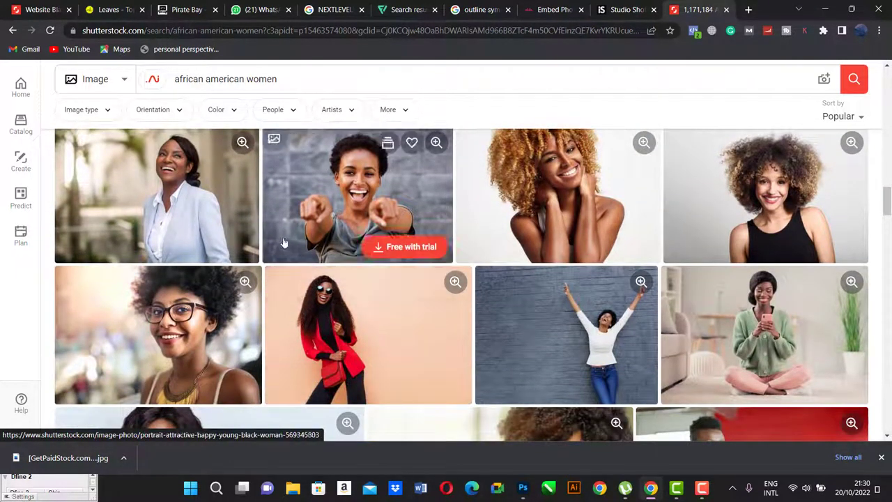
pyautogui.scroll(-3, 491, 285)
pyautogui.moveTo(209, 251)
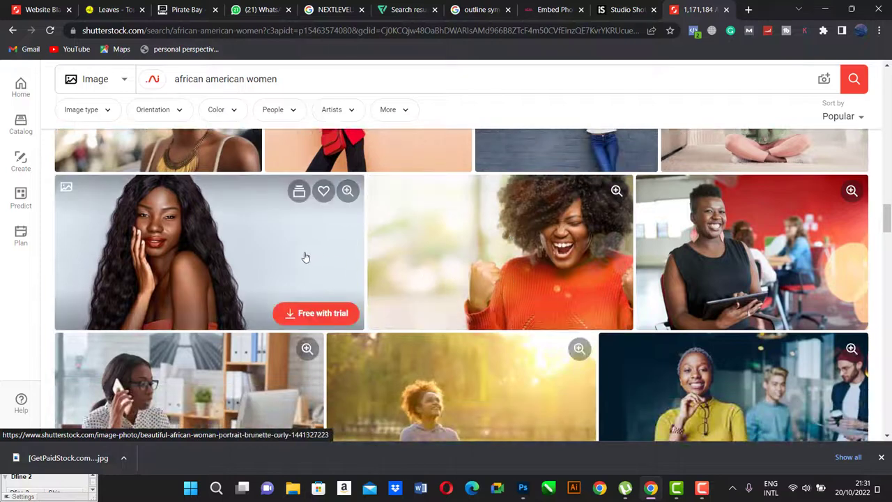
pyautogui.scroll(-3, 263, 248)
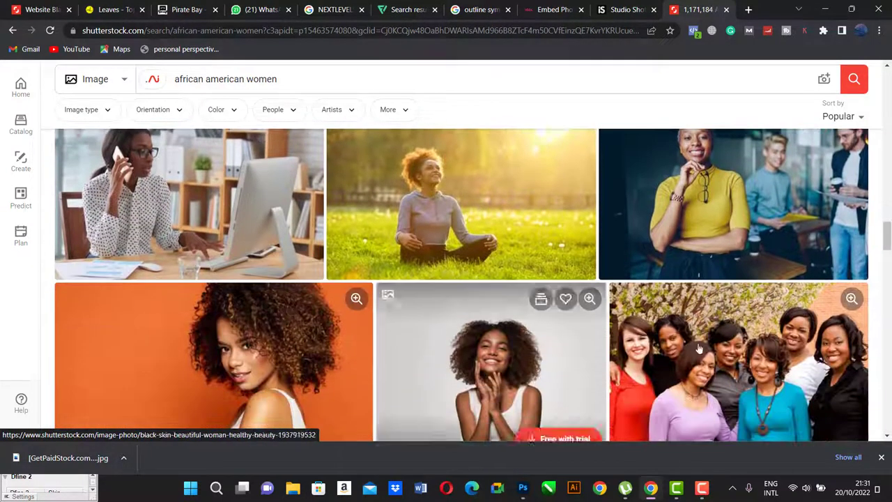
pyautogui.scroll(-3, 565, 342)
pyautogui.scroll(-2, 362, 251)
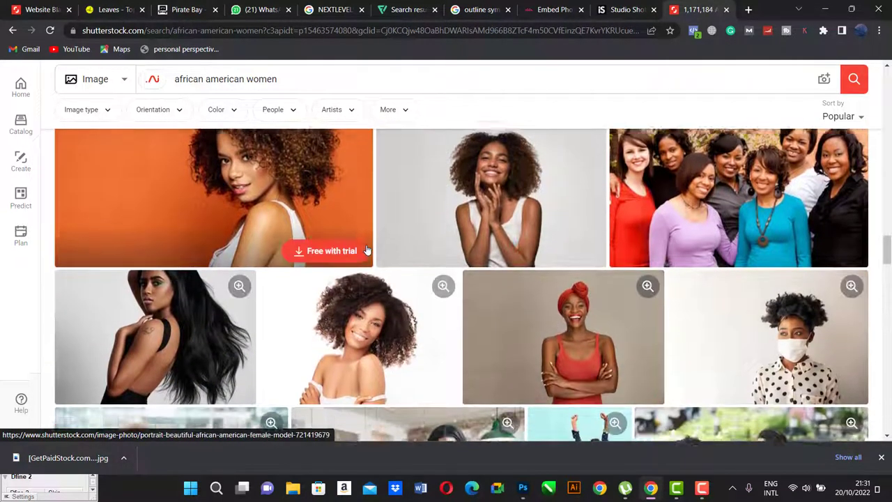
pyautogui.scroll(3, 488, 258)
pyautogui.rightClick(480, 248)
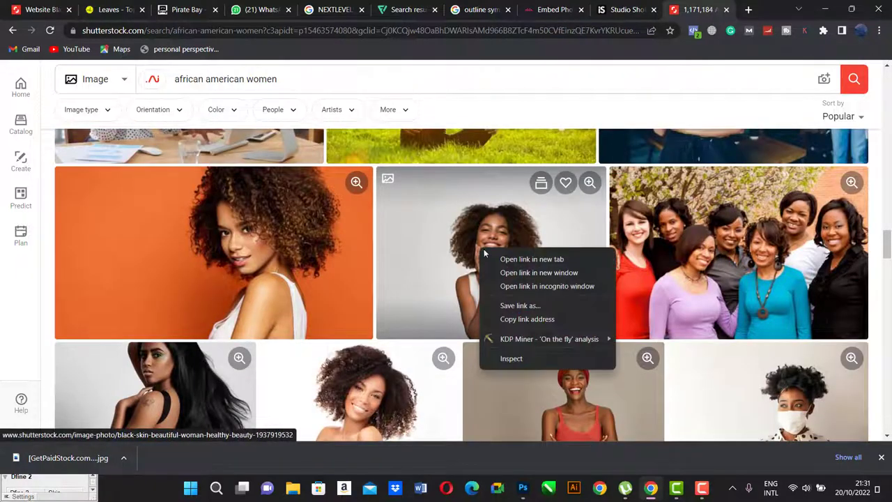
pyautogui.click(554, 320)
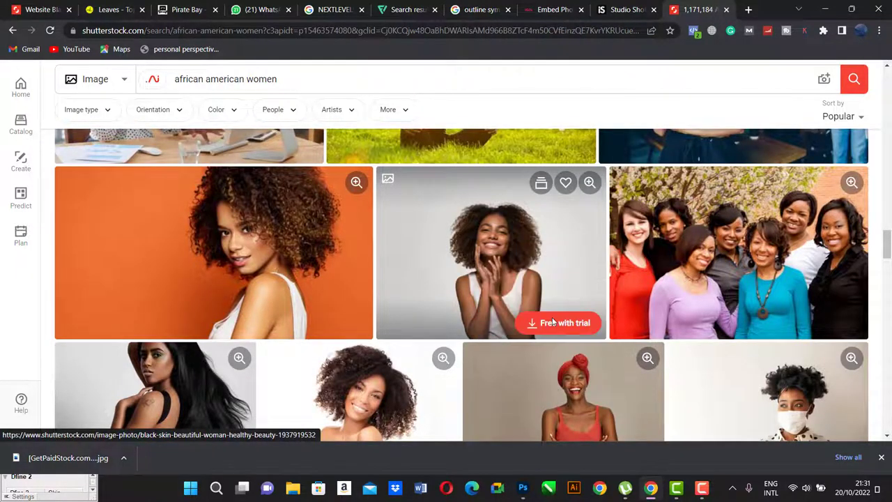
# Step: Open nohat.cc in a new browser tab
pyautogui.click(749, 9)
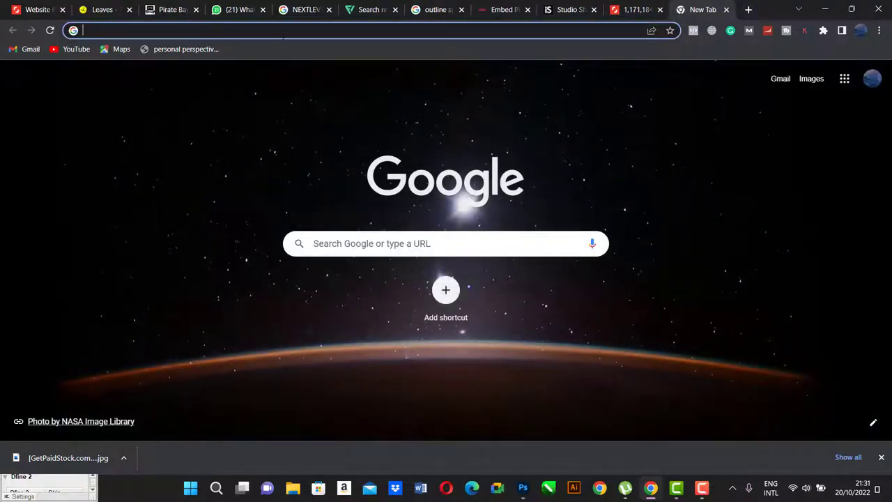
pyautogui.click(283, 32)
pyautogui.write('no')
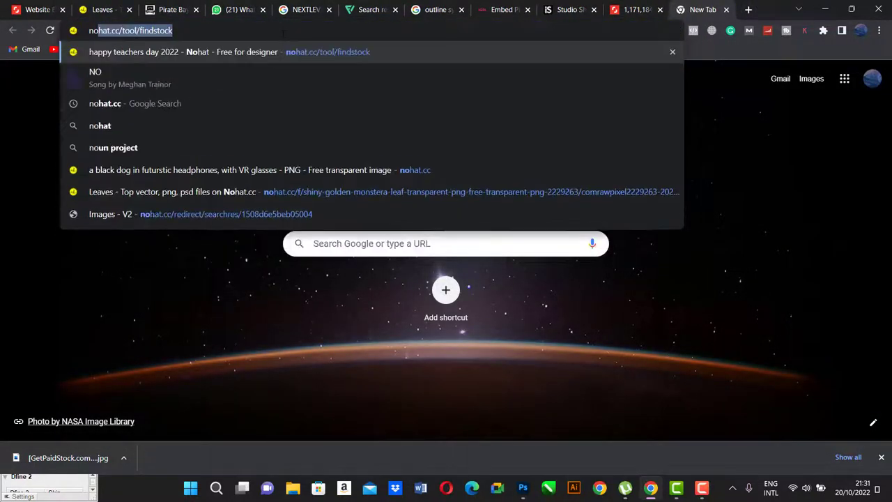
pyautogui.write('hat')
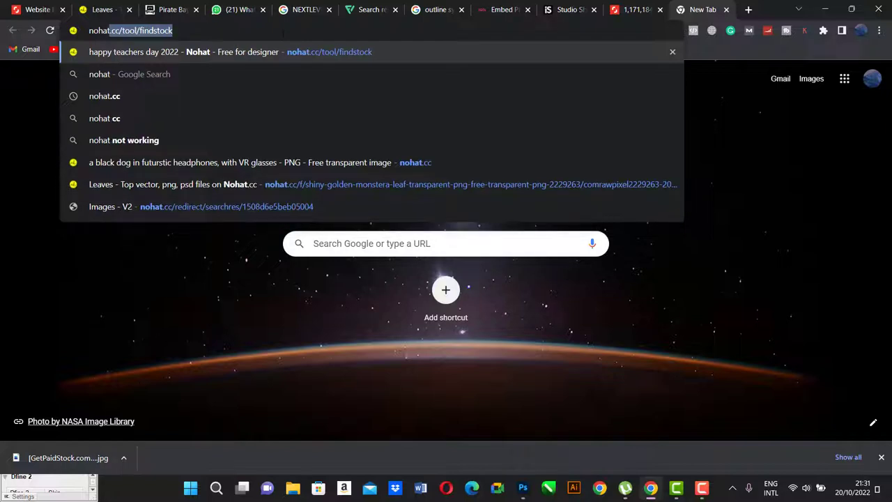
pyautogui.press('Right')
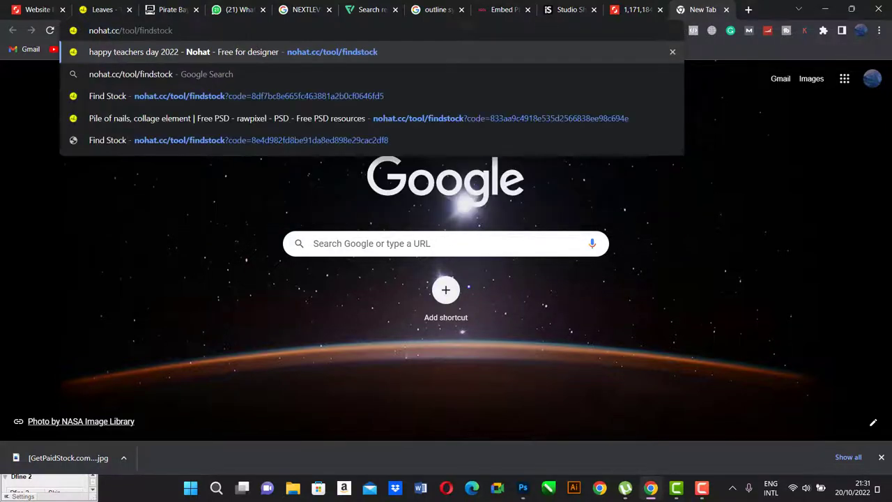
pyautogui.press('BackSpace')
pyautogui.press('BackSpace')
pyautogui.press('BackSpace')
pyautogui.press('BackSpace')
pyautogui.press('BackSpace')
pyautogui.press('BackSpace')
pyautogui.press('BackSpace')
pyautogui.press('BackSpace')
pyautogui.press('BackSpace')
pyautogui.press('BackSpace')
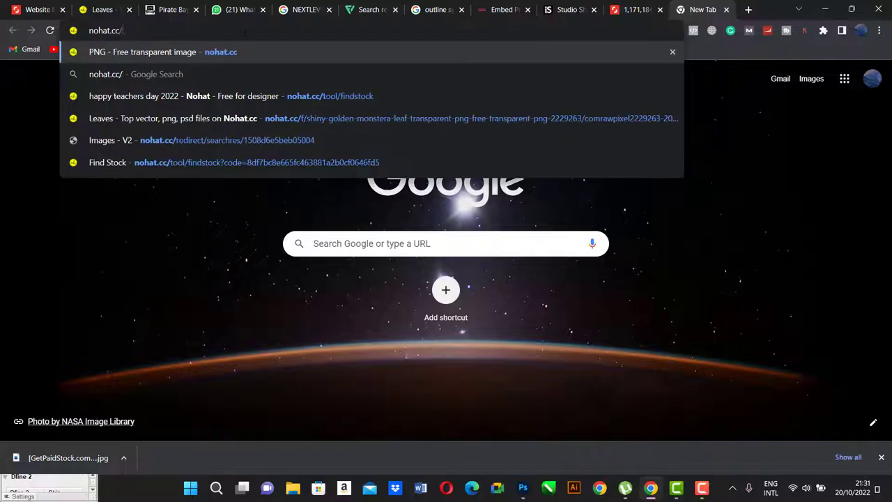
pyautogui.press('BackSpace')
pyautogui.press('Return')
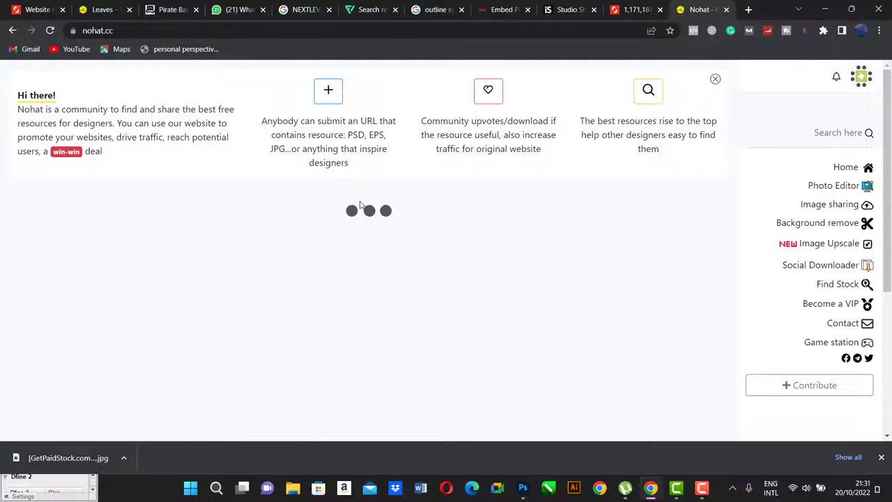
# Step: Recopy the smiling woman photo link and search it in Nohat's Find Stock tool
pyautogui.click(627, 16)
pyautogui.rightClick(477, 251)
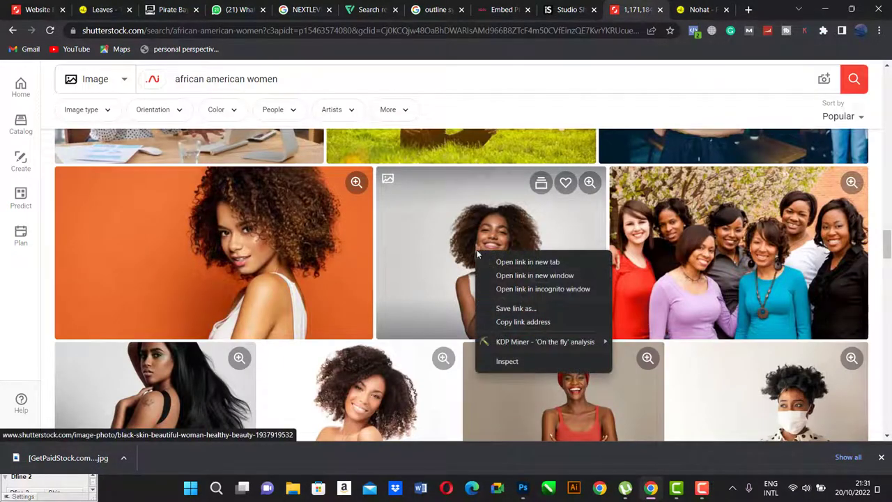
pyautogui.click(523, 321)
pyautogui.hotkey('ctrl', 'Tab')
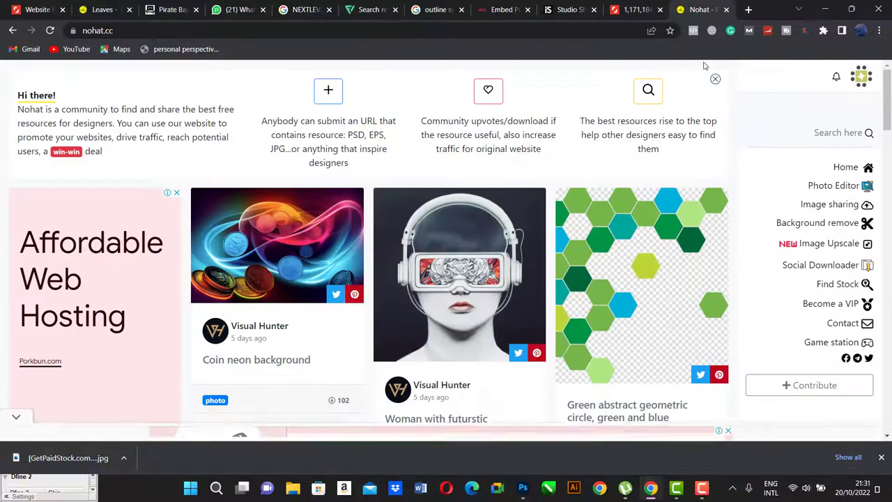
pyautogui.click(833, 289)
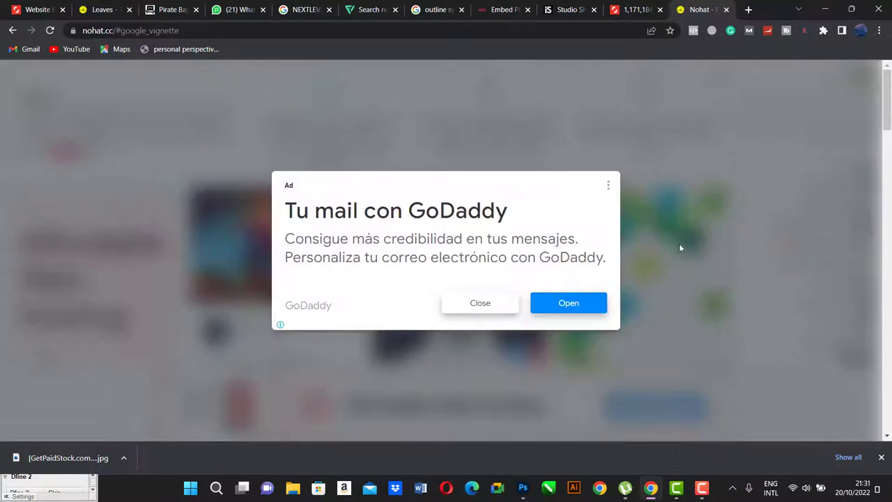
pyautogui.click(480, 302)
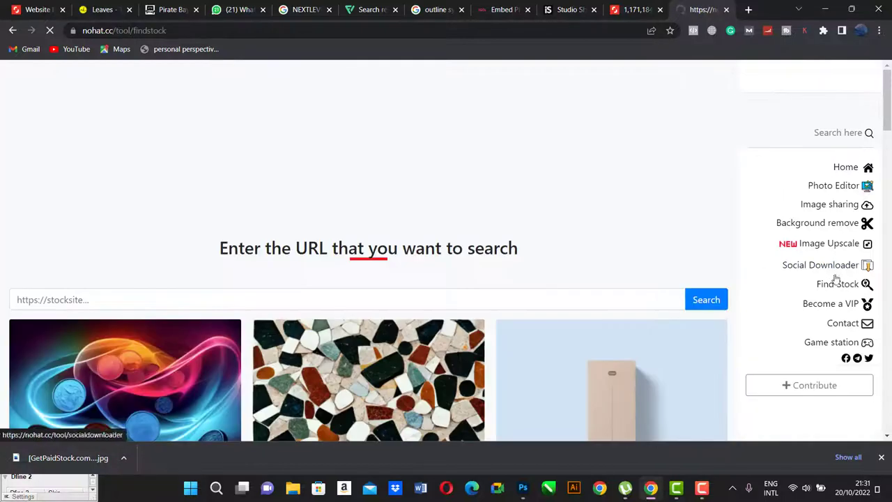
pyautogui.click(449, 296)
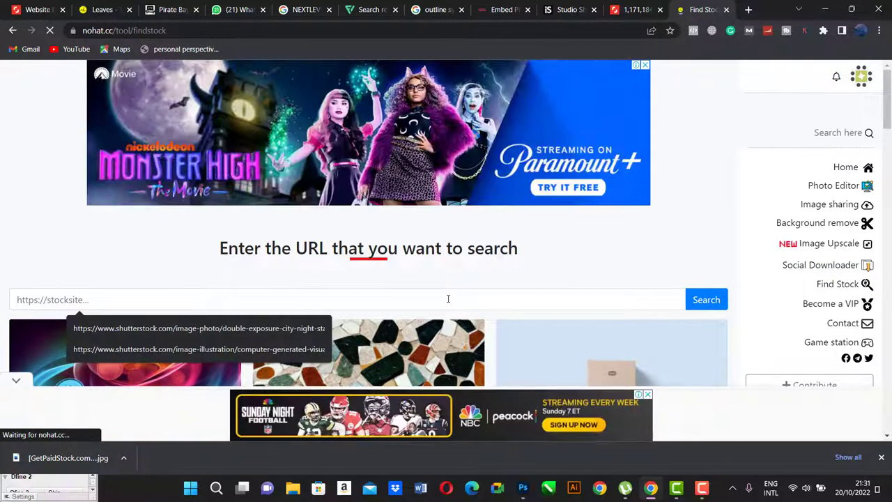
pyautogui.hotkey('ctrl', 'v')
pyautogui.press('Return')
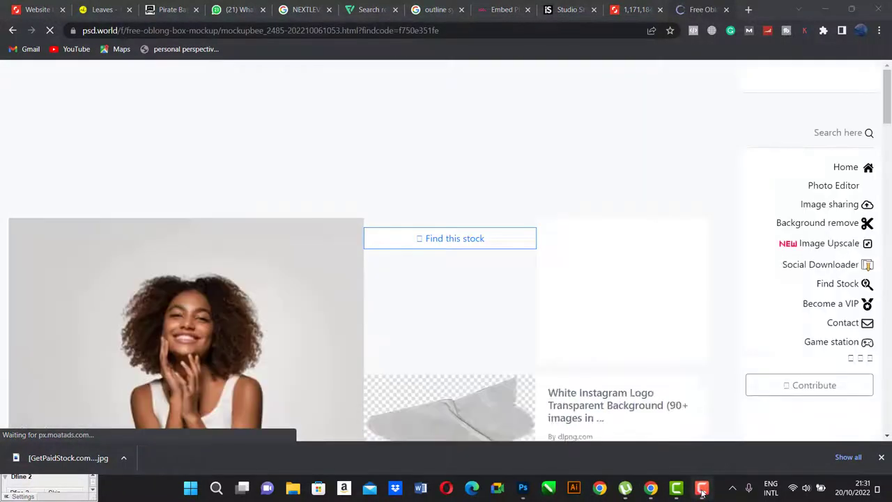
# Step: Find the matching stock image, view it, and pass the 'I am human' check
pyautogui.scroll(-3, 242, 216)
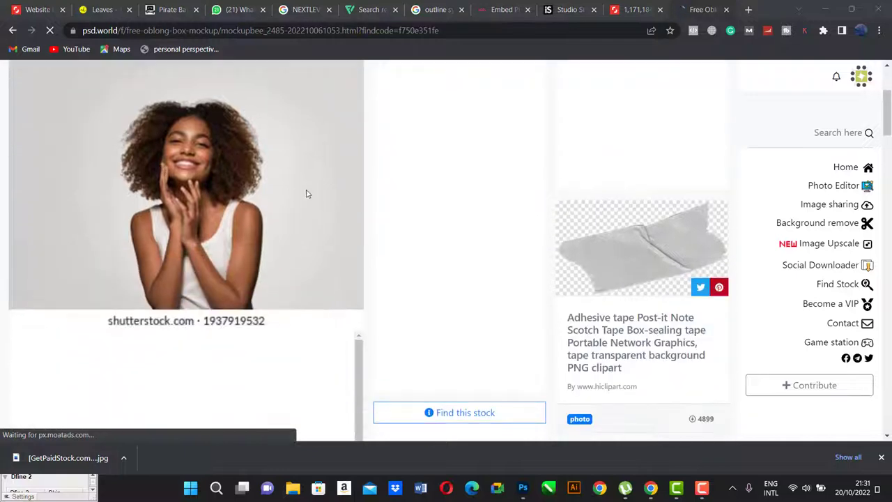
pyautogui.scroll(-2, 467, 279)
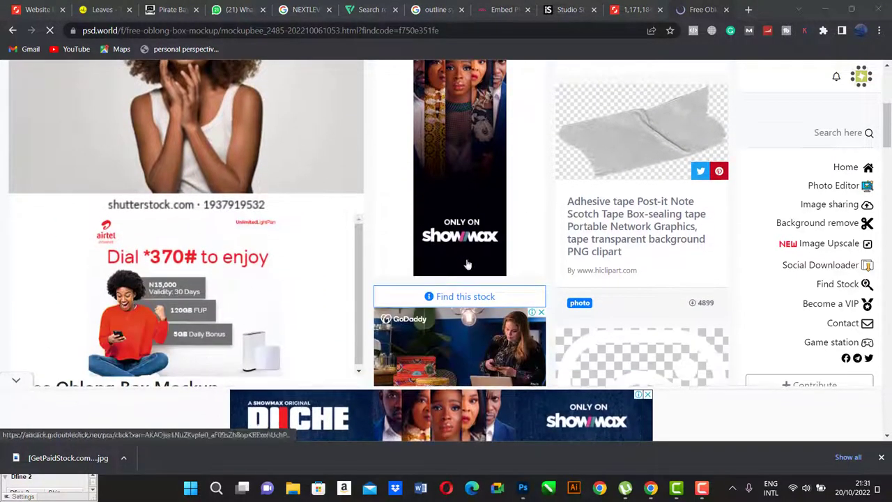
pyautogui.click(464, 297)
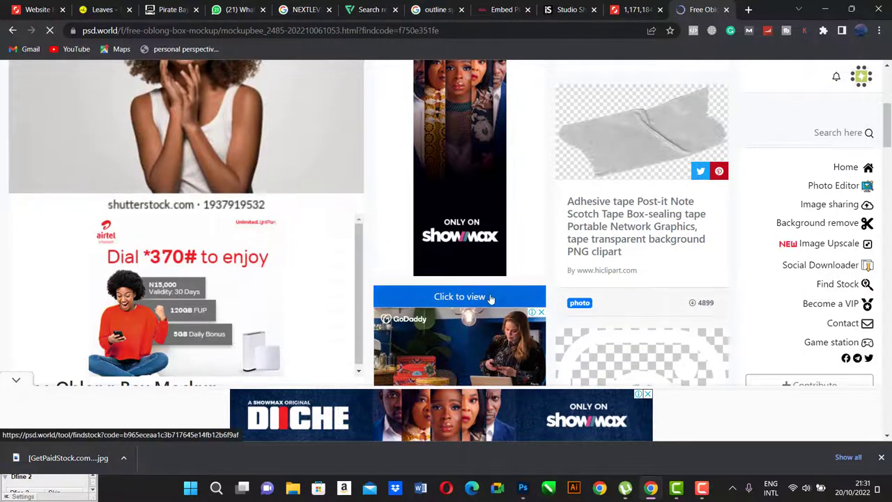
pyautogui.click(489, 298)
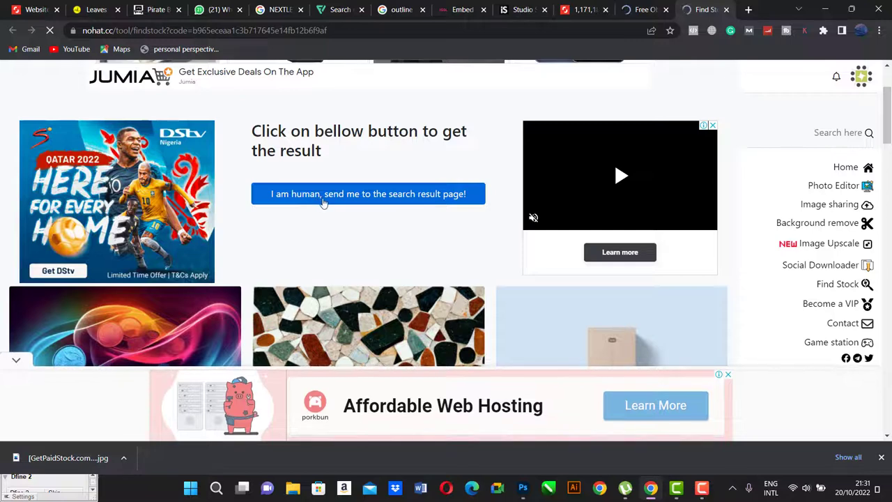
pyautogui.click(355, 202)
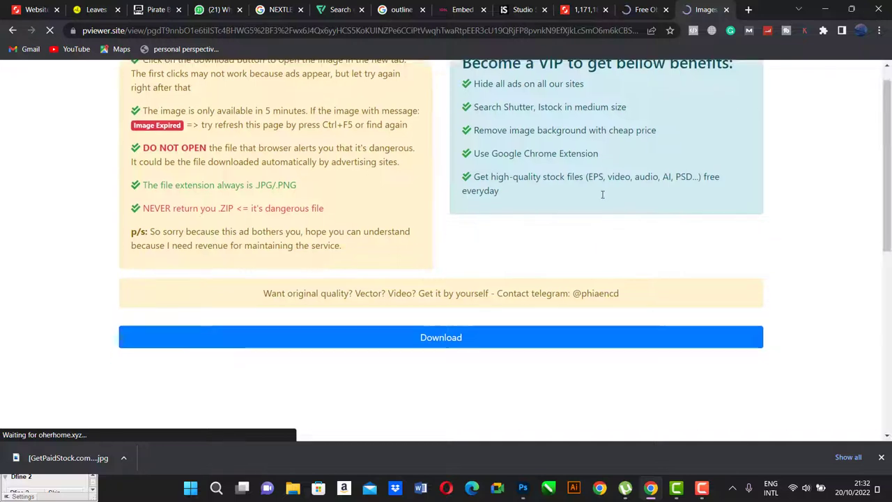
# Step: Save the full-size smiling woman image to the Desktop as 'black girl' and close its tab
pyautogui.scroll(-3, 541, 155)
pyautogui.click(456, 129)
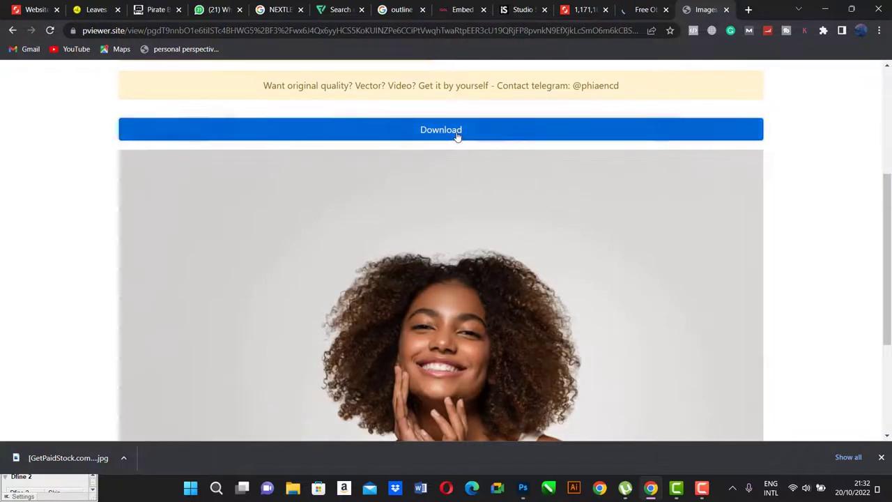
pyautogui.rightClick(465, 215)
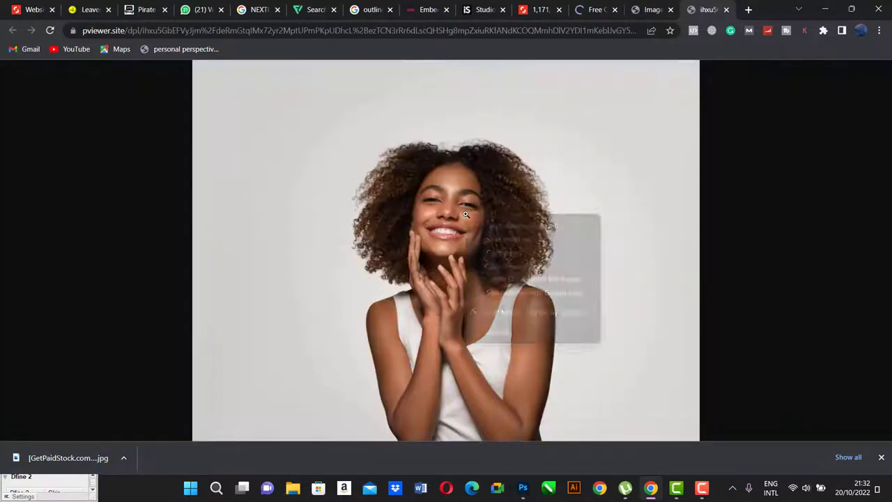
pyautogui.click(534, 238)
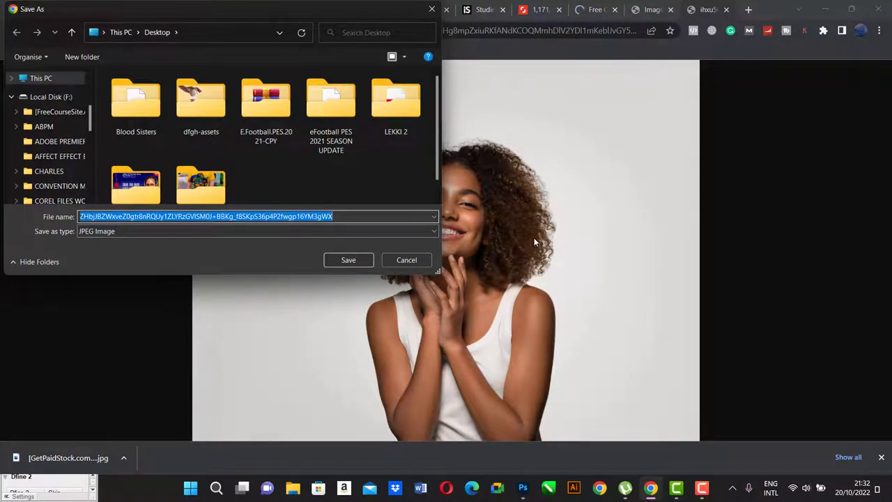
pyautogui.write('blac')
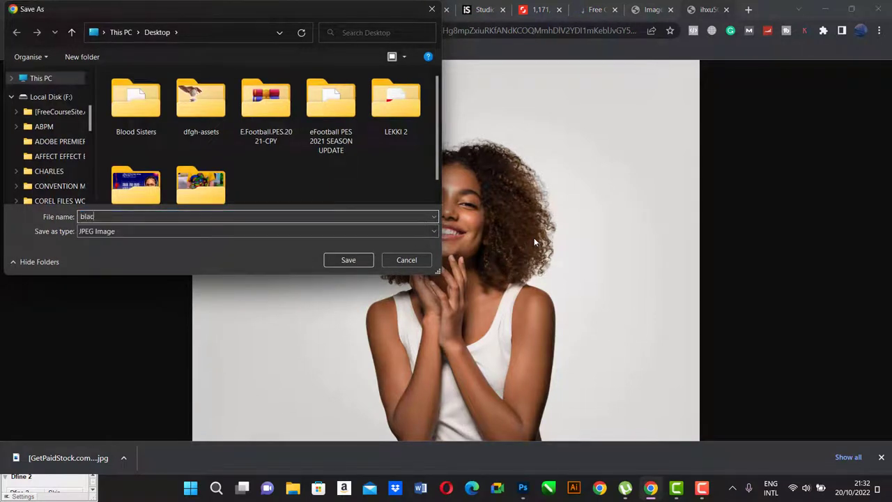
pyautogui.write('k girl')
pyautogui.scroll(2, 28, 77)
pyautogui.scroll(3, 77, 112)
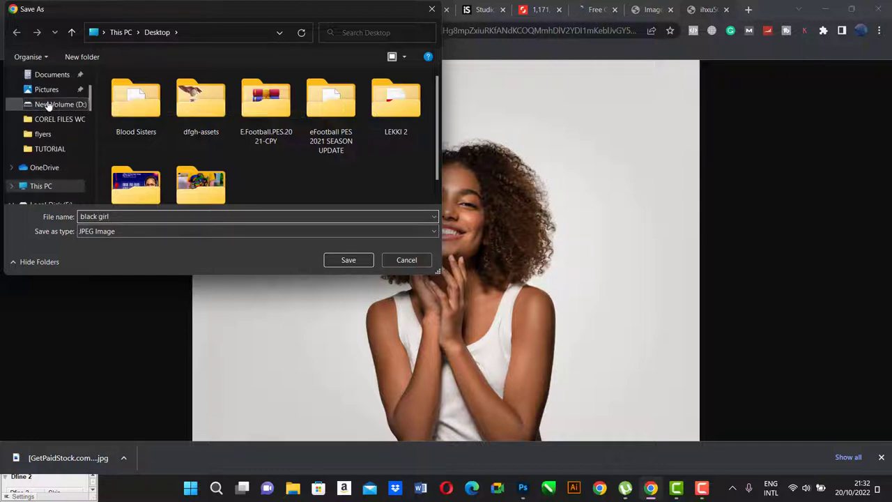
pyautogui.scroll(3, 56, 108)
pyautogui.click(46, 93)
pyautogui.click(345, 259)
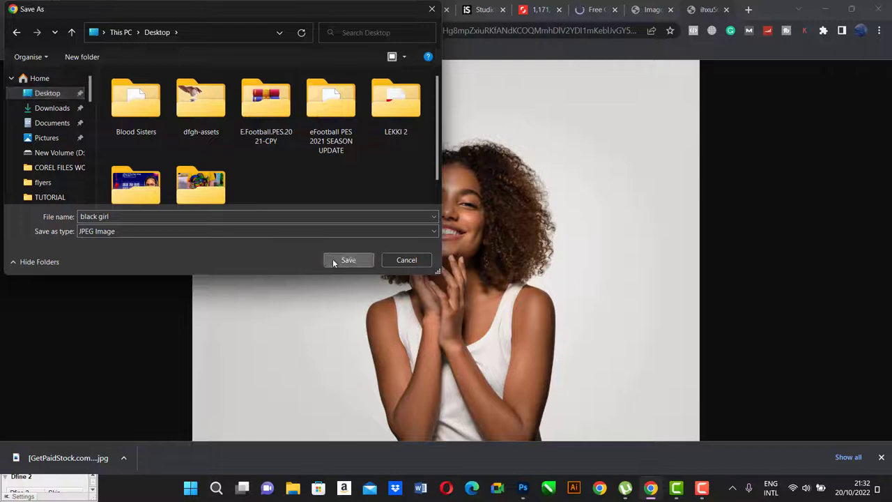
pyautogui.click(727, 10)
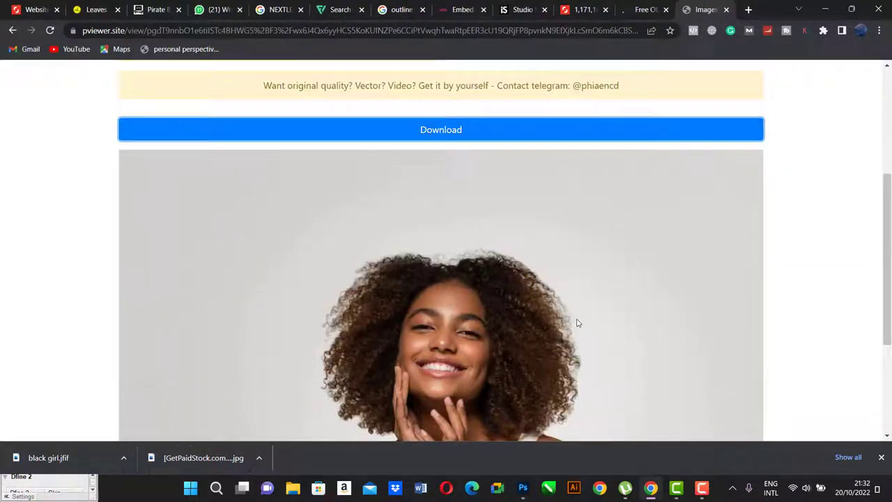
# Step: Open black girl.jfif in Photoshop
pyautogui.click(522, 488)
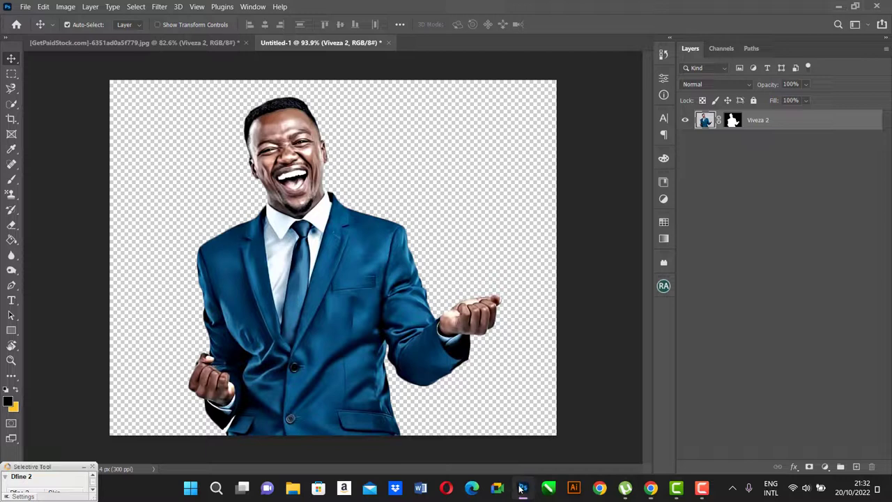
pyautogui.click(587, 79)
pyautogui.hotkey('ctrl', 'o')
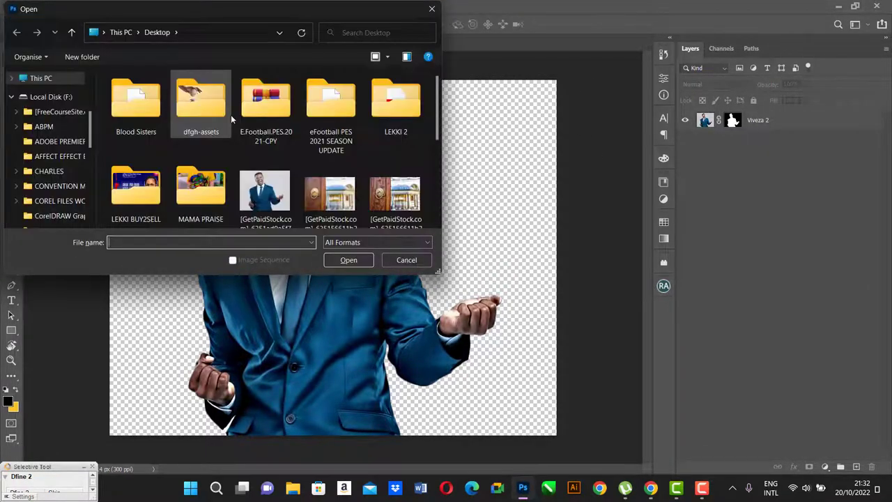
pyautogui.click(269, 122)
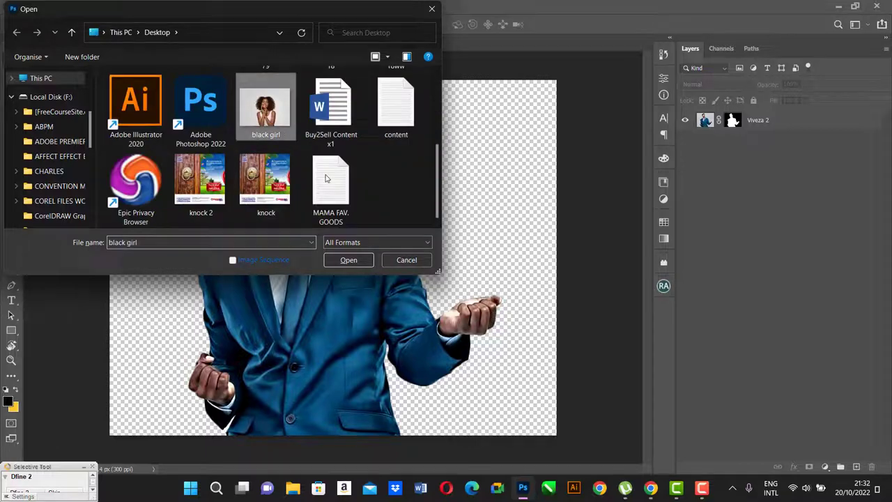
pyautogui.click(361, 261)
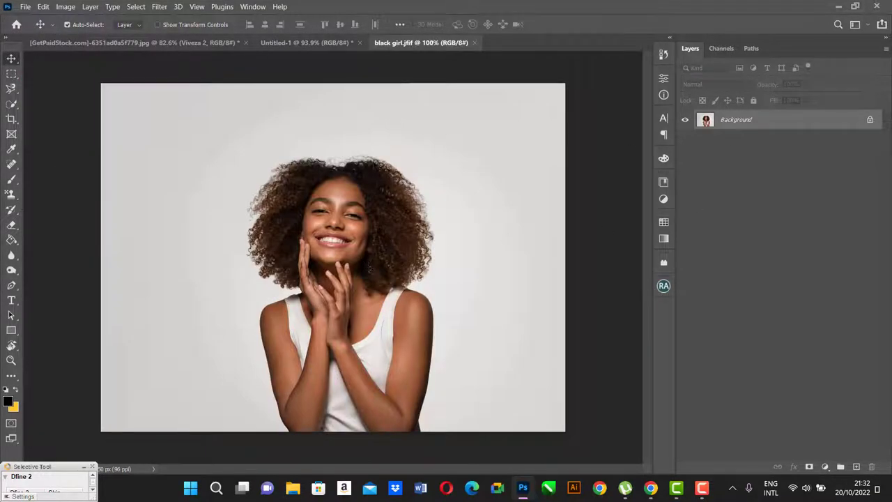
# Step: Apply Topaz Detail 2 with the Bold Detail preset
pyautogui.click(159, 7)
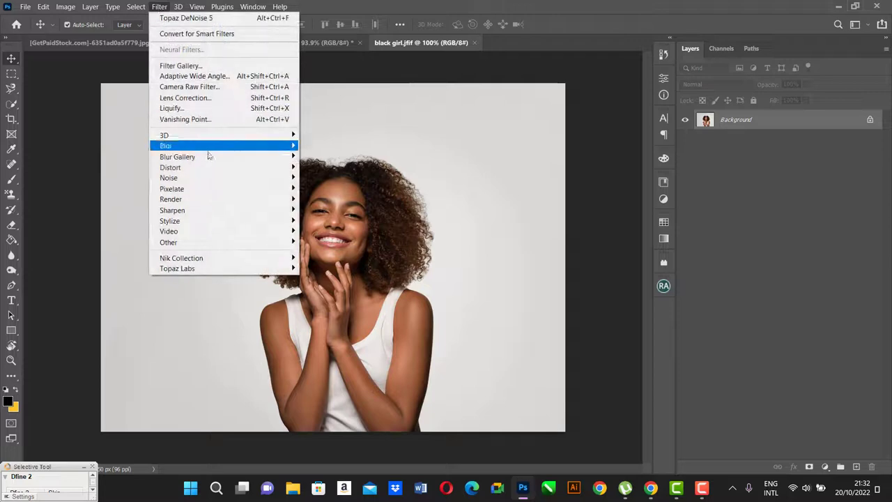
pyautogui.moveTo(177, 268)
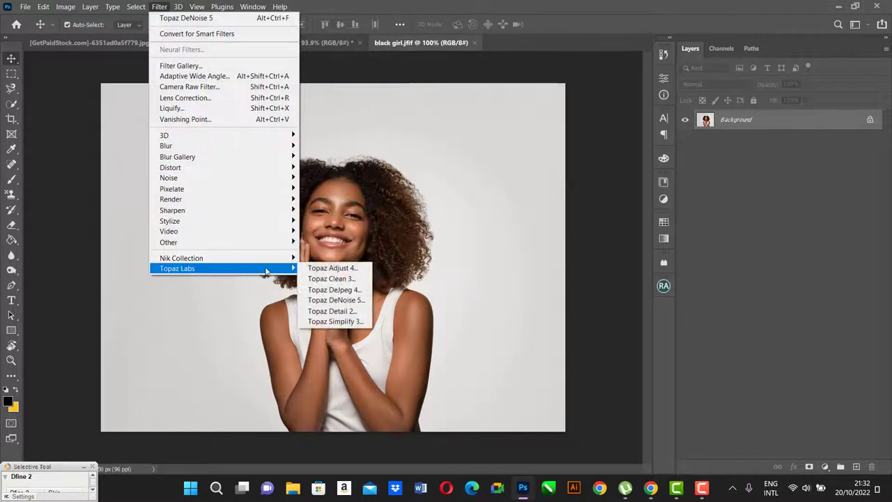
pyautogui.click(338, 311)
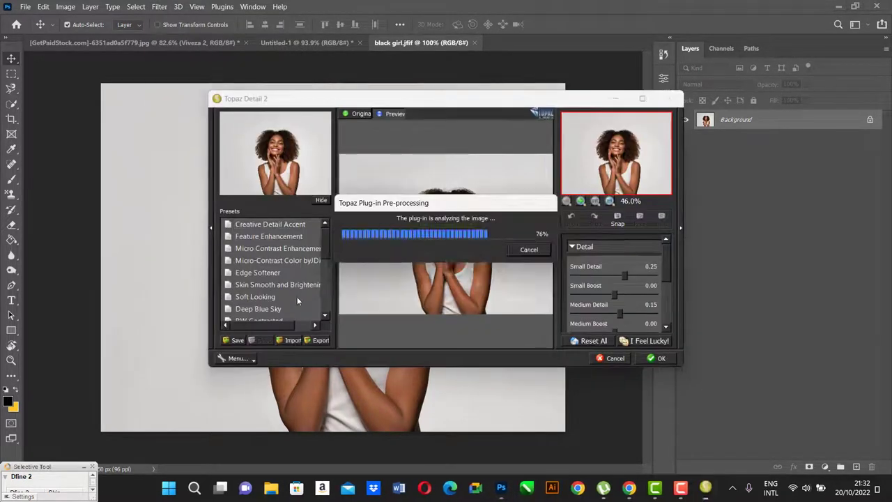
pyautogui.scroll(-2, 287, 301)
pyautogui.click(268, 260)
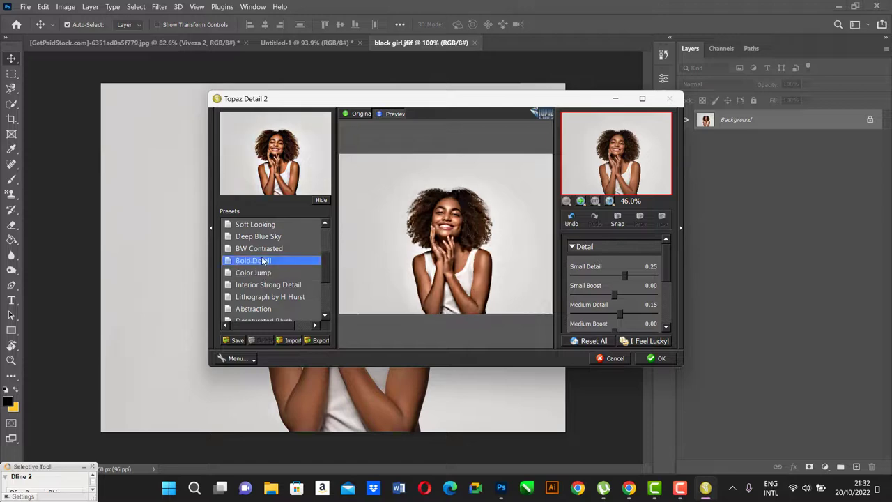
pyautogui.click(659, 358)
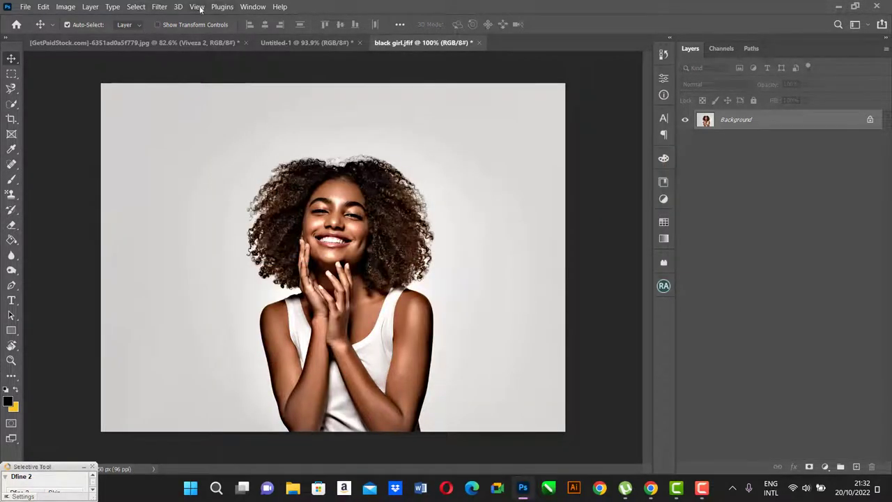
# Step: Apply Viveza 2 with Structure at about 44% as a new layer
pyautogui.click(159, 6)
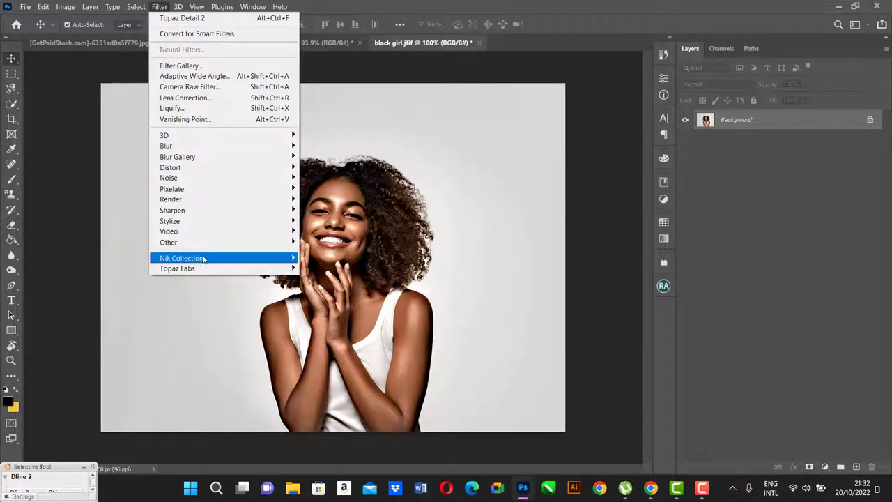
pyautogui.moveTo(181, 258)
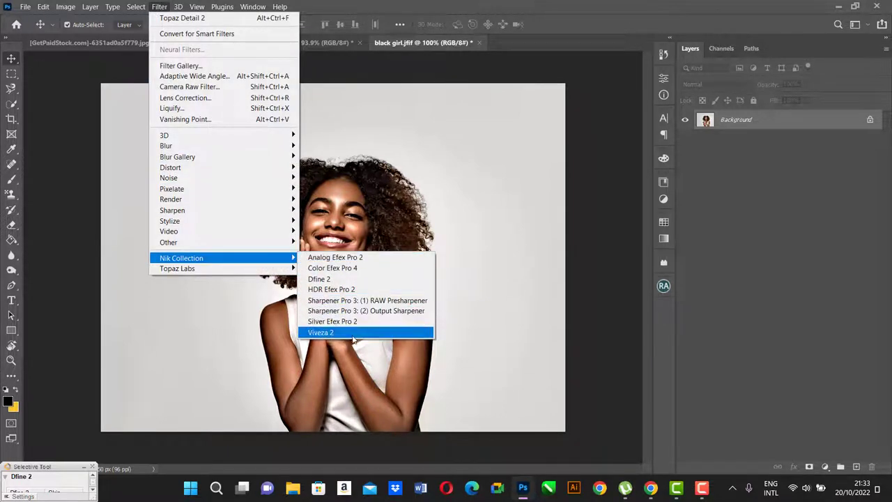
pyautogui.click(354, 333)
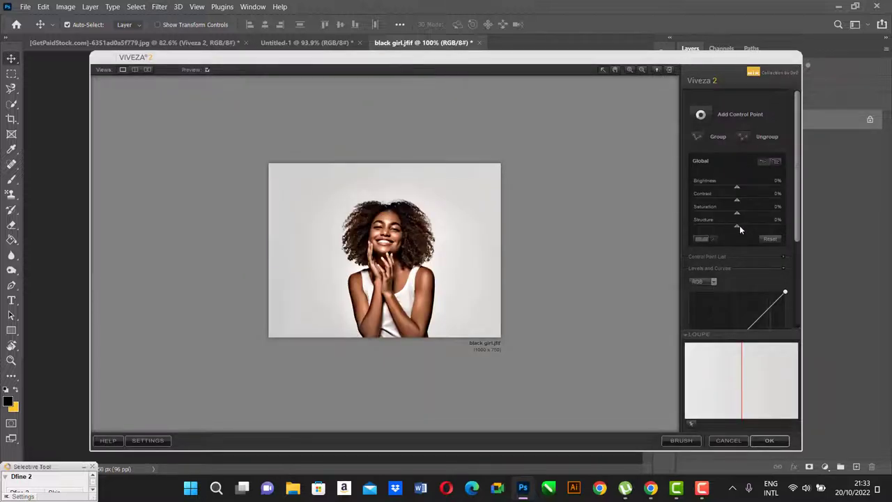
pyautogui.moveTo(740, 225); pyautogui.dragTo(766, 228)
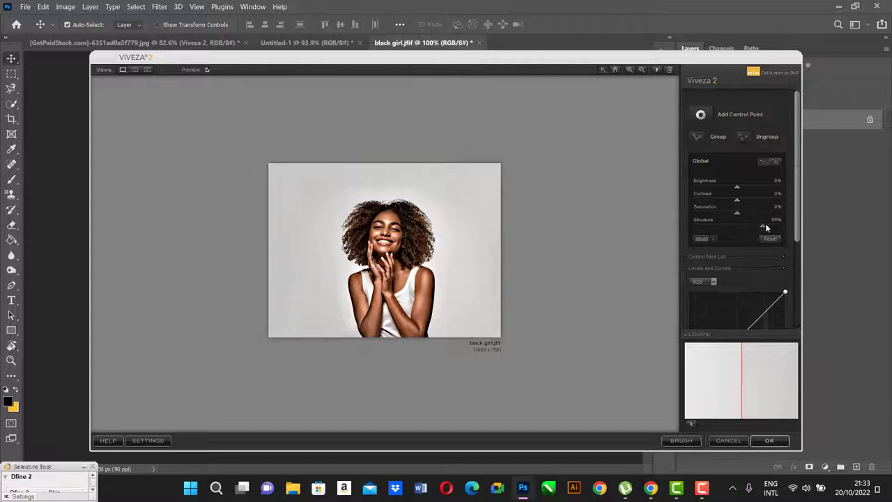
pyautogui.moveTo(759, 224)
pyautogui.mouseDown()
pyautogui.moveTo(747, 232)
pyautogui.moveTo(759, 232)
pyautogui.mouseUp()
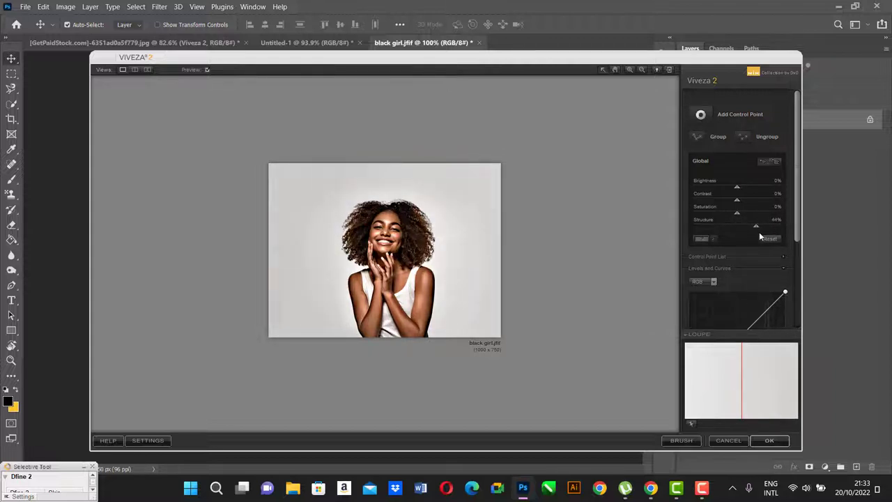
pyautogui.click(769, 440)
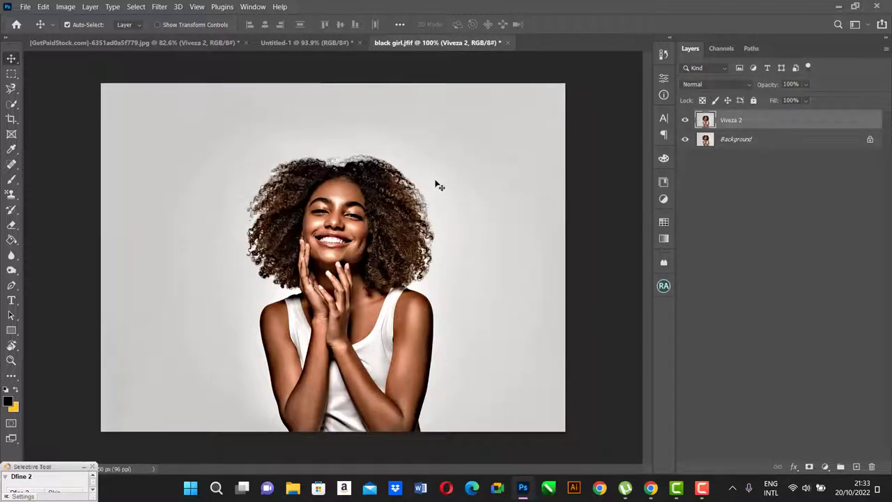
# Step: Denoise the woman's photo with Topaz DeNoise 5 using JPEG - strongest and raised Overall Strength
pyautogui.click(158, 7)
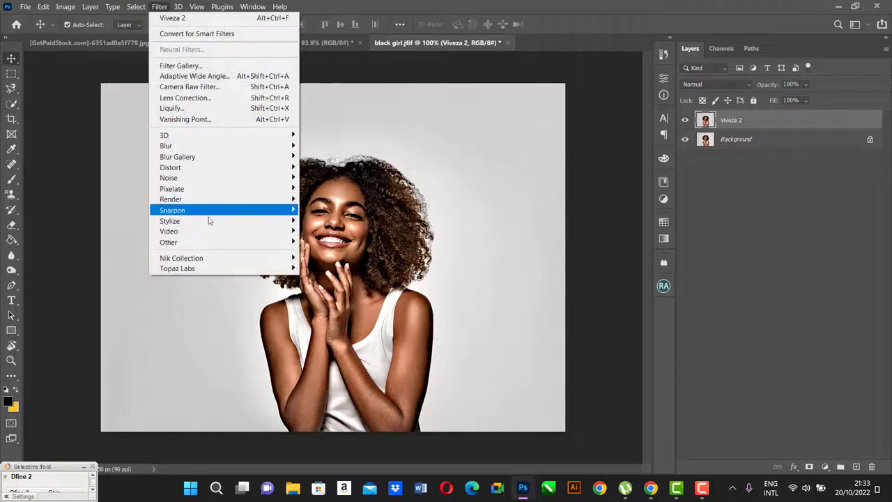
pyautogui.moveTo(177, 268)
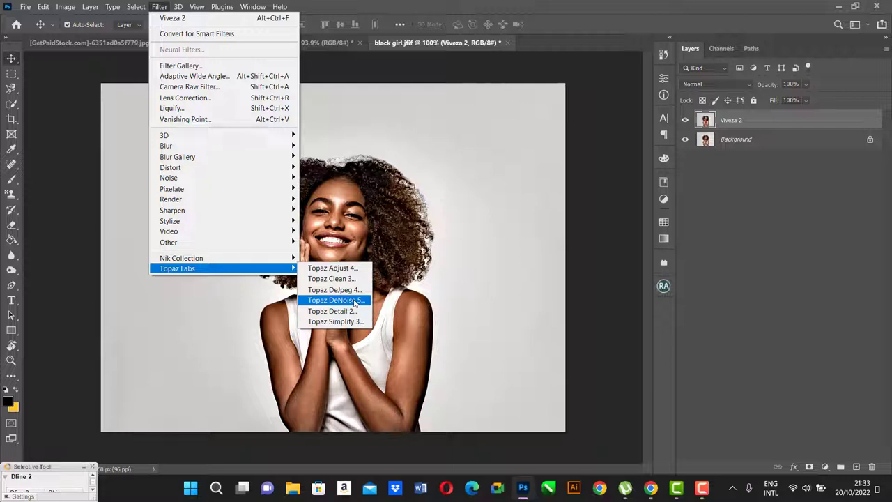
pyautogui.click(354, 302)
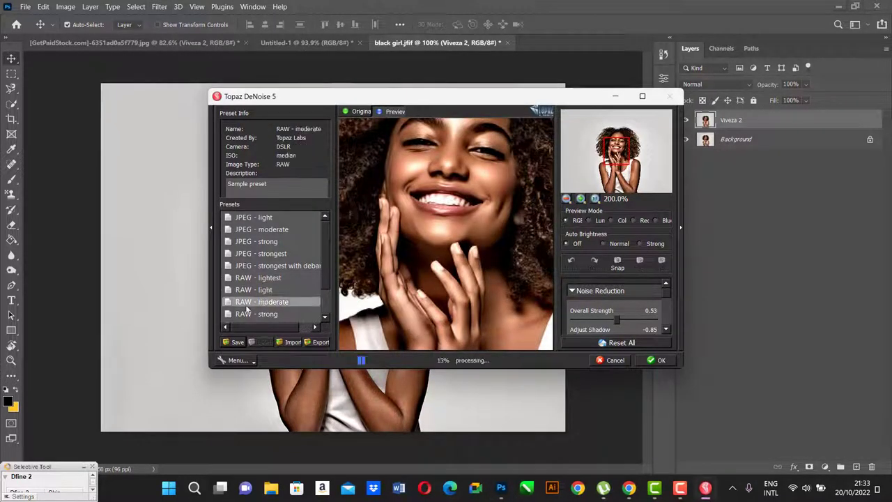
pyautogui.click(271, 258)
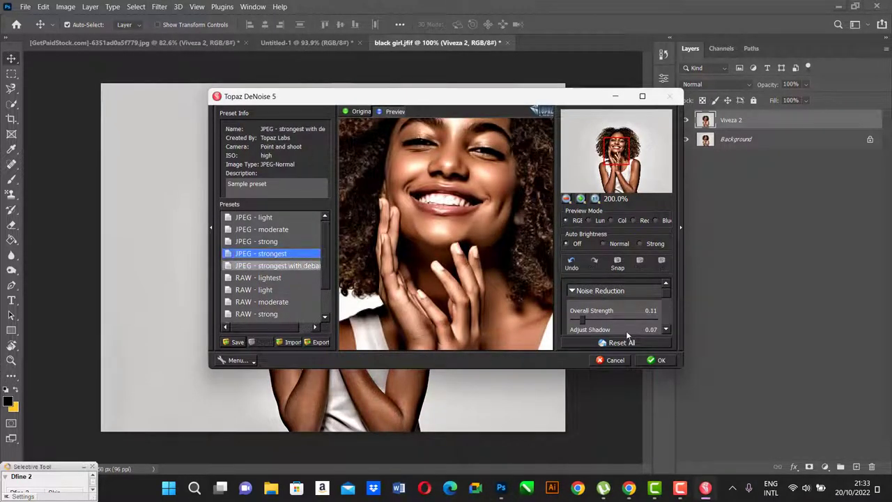
pyautogui.moveTo(586, 323); pyautogui.dragTo(606, 323)
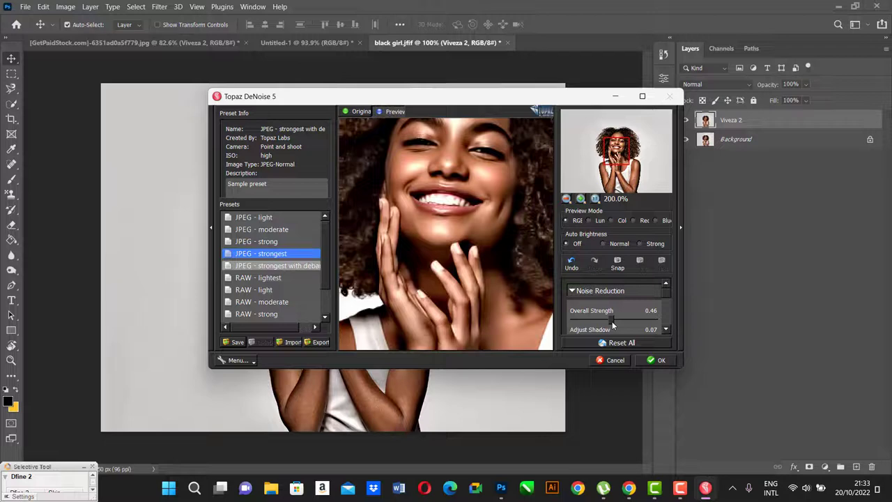
pyautogui.moveTo(613, 320); pyautogui.dragTo(617, 322)
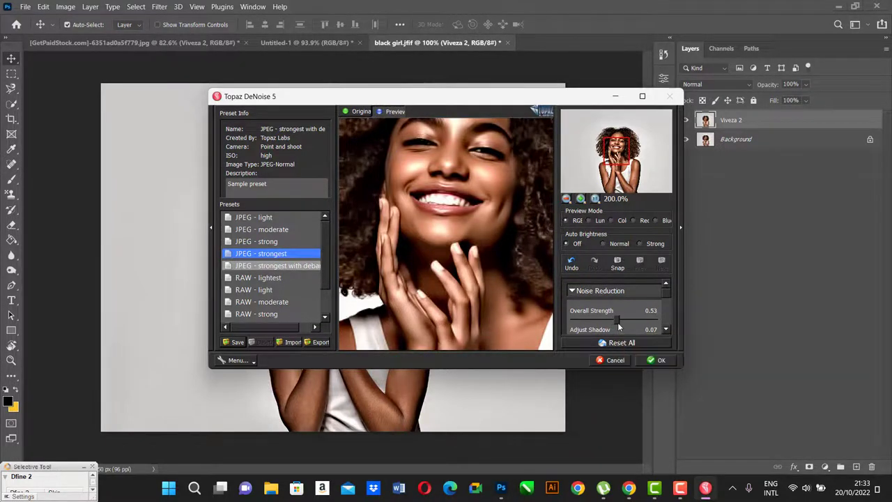
pyautogui.click(660, 361)
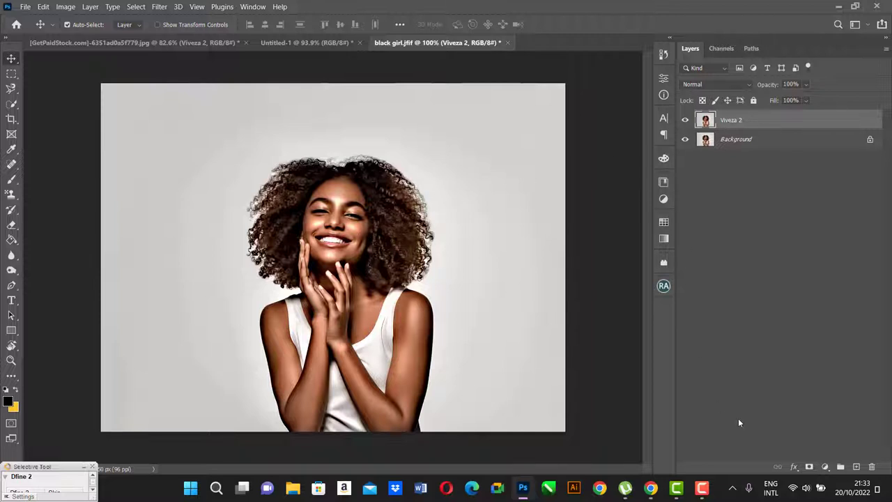
# Step: Add a Vibrance adjustment layer at +98, then reselect the Viveza 2 layer
pyautogui.click(825, 467)
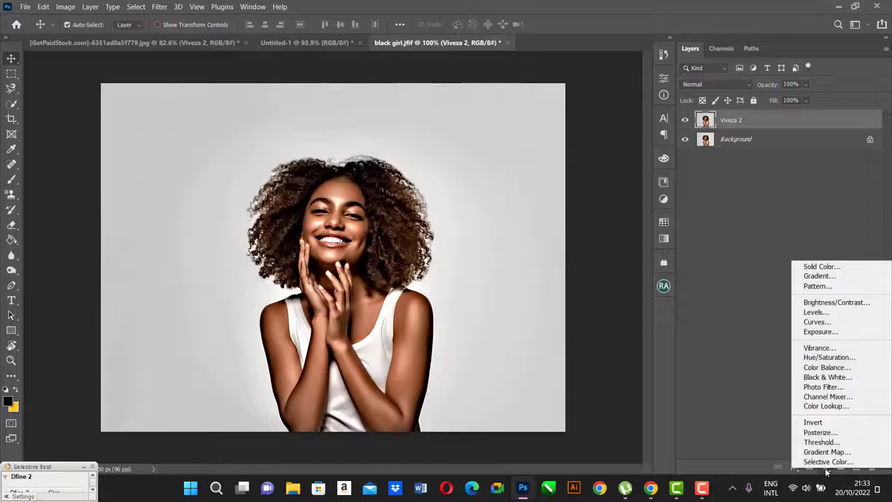
pyautogui.click(823, 347)
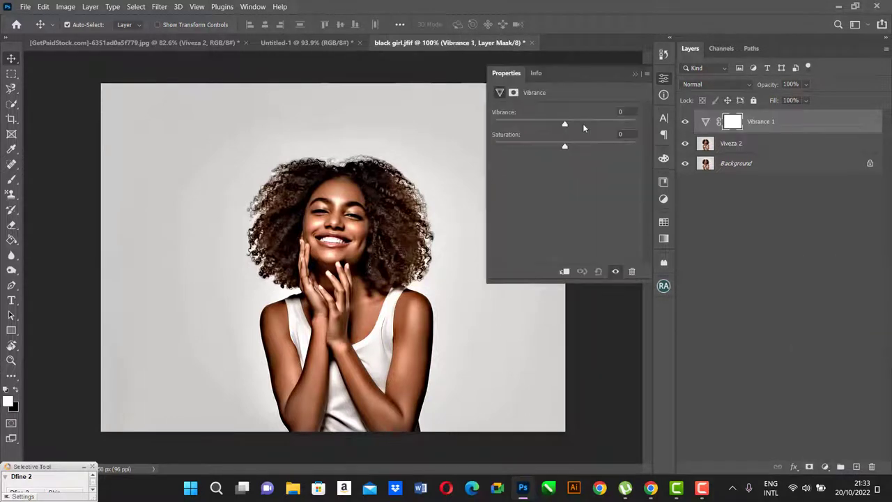
pyautogui.moveTo(567, 127); pyautogui.dragTo(632, 126)
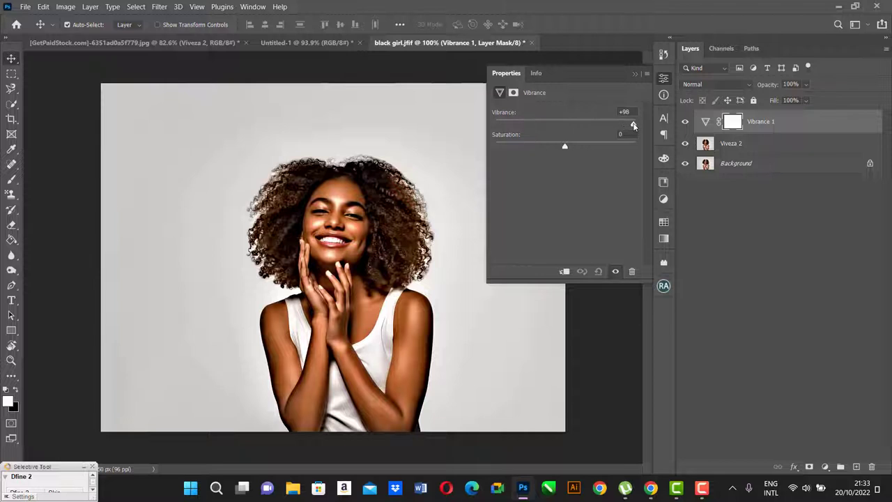
pyautogui.click(636, 73)
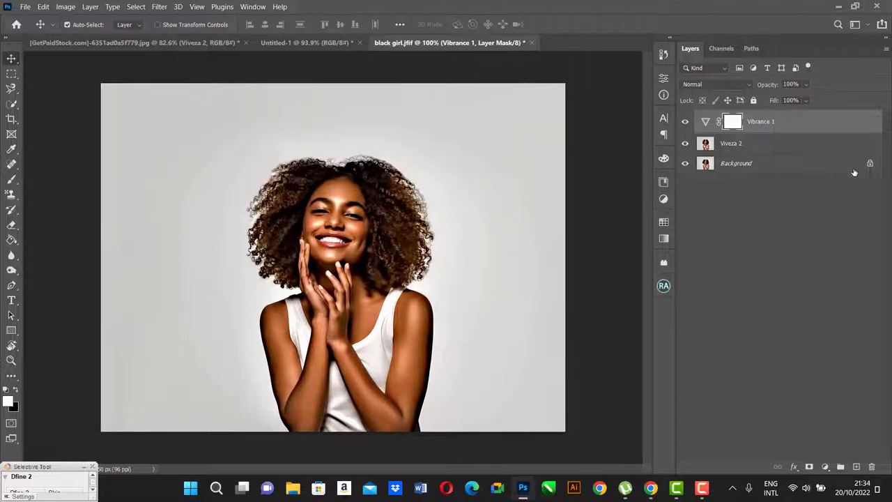
pyautogui.click(753, 145)
# Step: In Select and Mask, auto-select the woman as subject and refine the hair edges
pyautogui.click(136, 7)
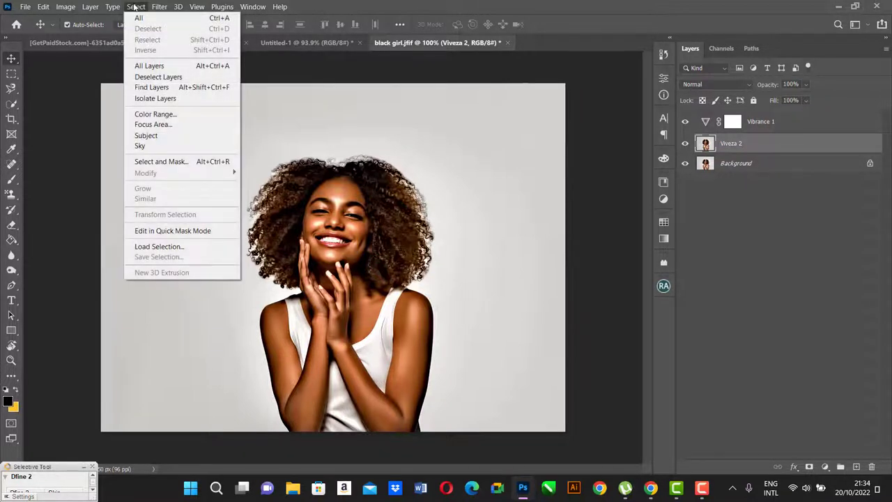
pyautogui.click(195, 162)
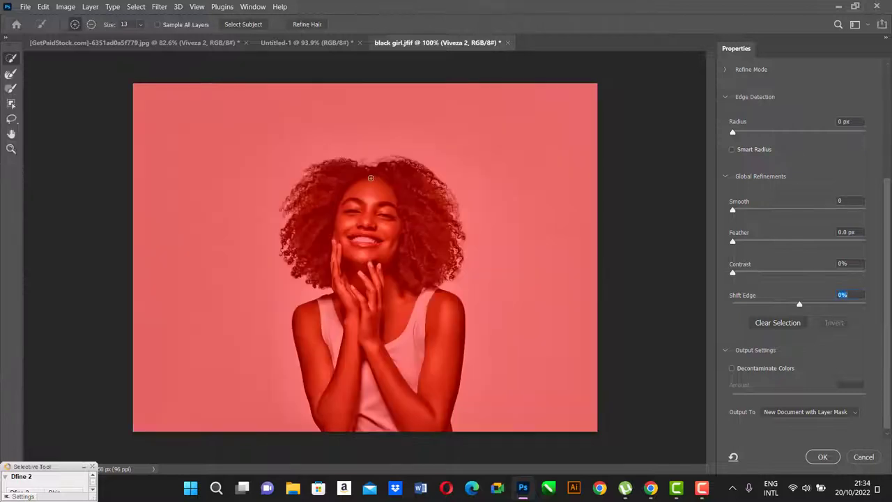
pyautogui.click(241, 26)
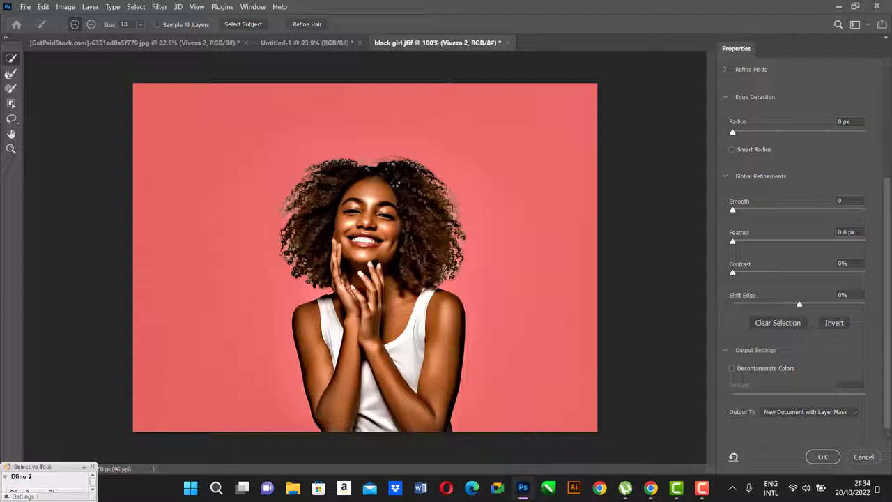
pyautogui.click(307, 24)
# Step: Set the edge refinements to Smooth 18, Contrast 5% and Shift Edge 0%
pyautogui.moveTo(733, 210); pyautogui.dragTo(756, 211)
pyautogui.moveTo(733, 273); pyautogui.dragTo(764, 273)
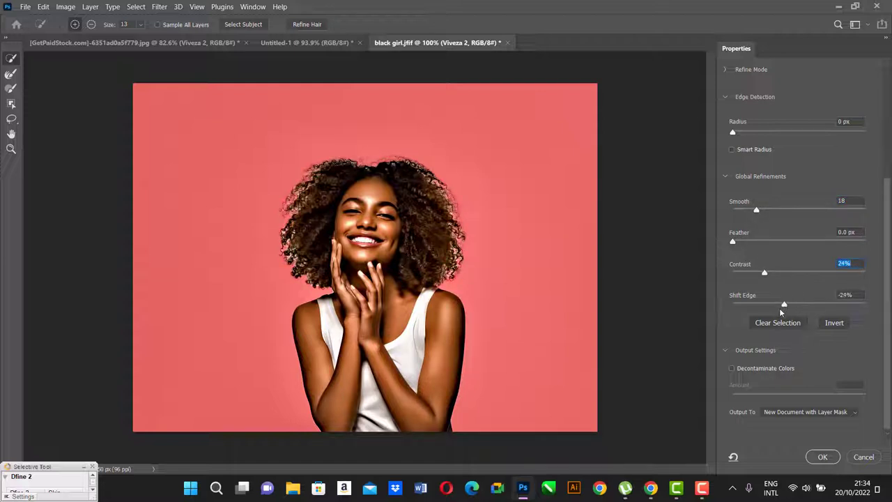
pyautogui.moveTo(779, 308)
pyautogui.mouseDown()
pyautogui.moveTo(764, 310)
pyautogui.moveTo(787, 309)
pyautogui.moveTo(739, 312)
pyautogui.moveTo(799, 316)
pyautogui.mouseUp()
pyautogui.click(800, 315)
pyautogui.moveTo(766, 270); pyautogui.dragTo(733, 277)
pyautogui.click(739, 279)
# Step: Output the cut-out woman to a new document with a layer mask
pyautogui.scroll(-1, 818, 374)
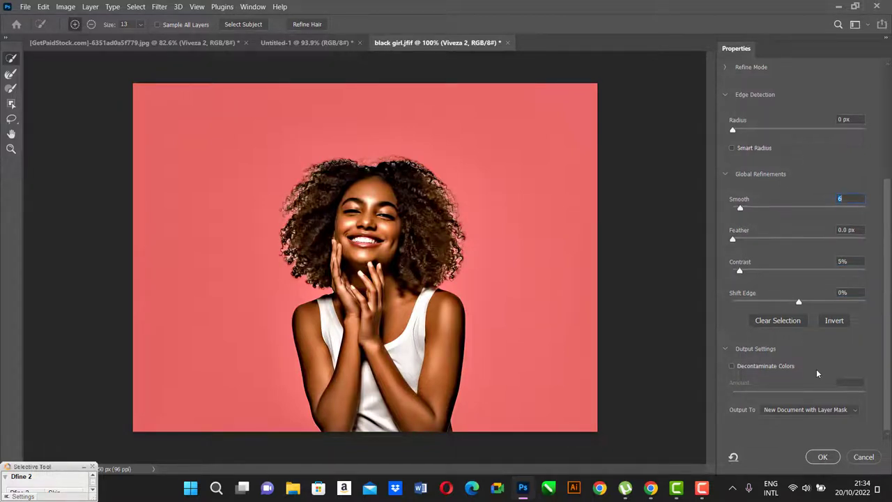
pyautogui.click(821, 457)
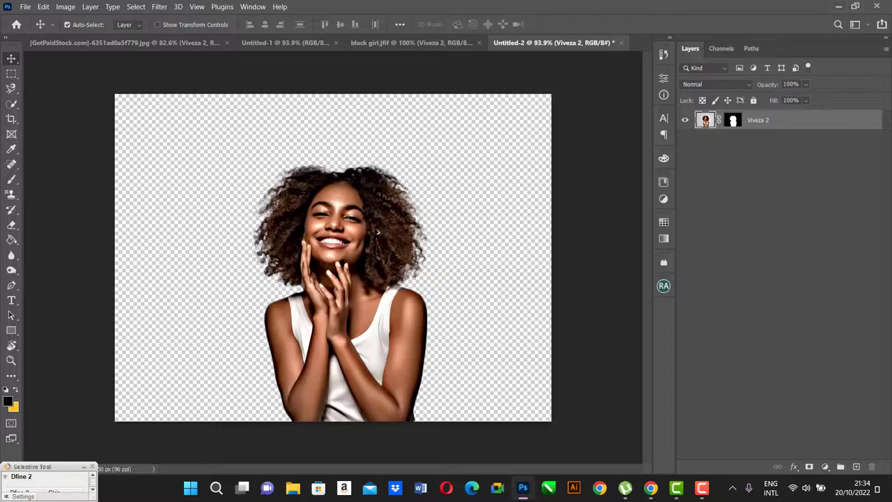
pyautogui.scroll(1, 376, 230)
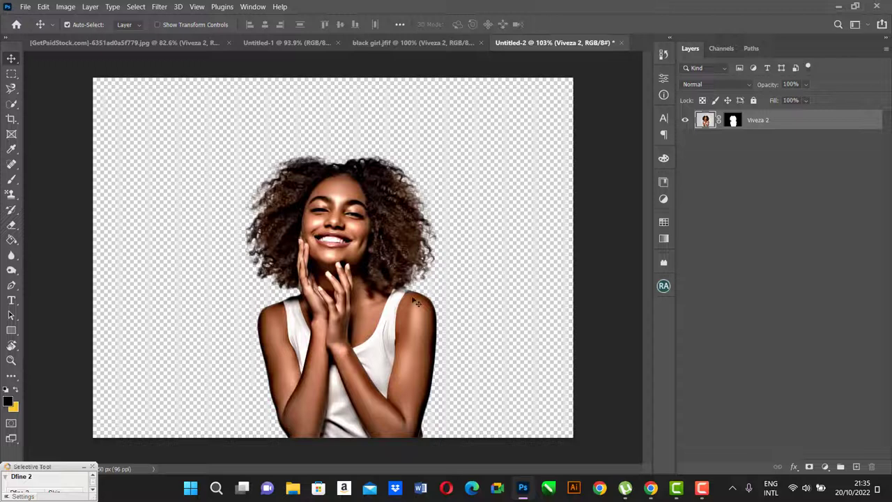
pyautogui.click(702, 491)
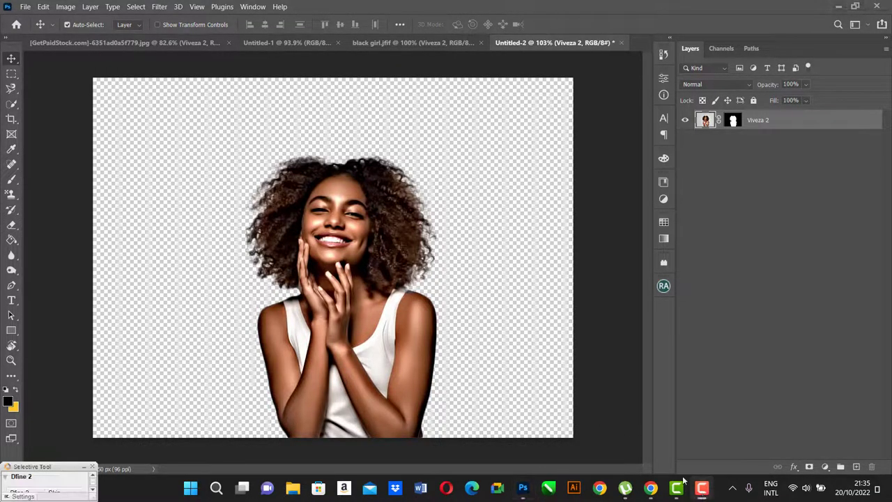